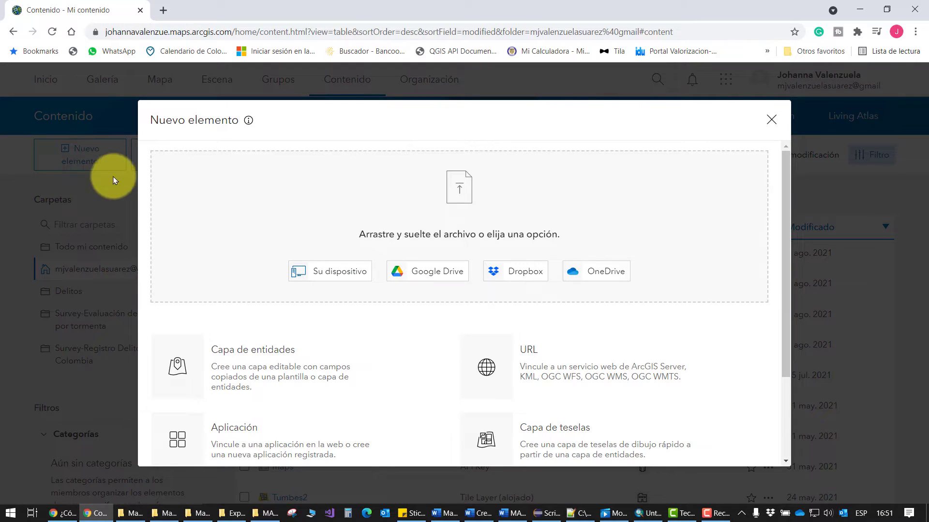
Upload Barrios_Bogota_Viviendas.zip from the device and save it as a hosted feature layer titled Barrios Bogota Viviendas
click(352, 273)
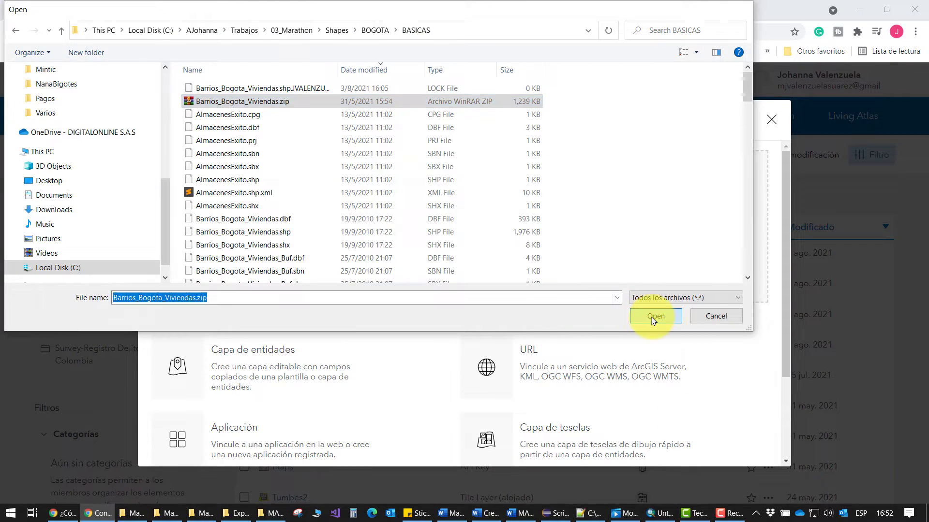
click(649, 313)
click(744, 440)
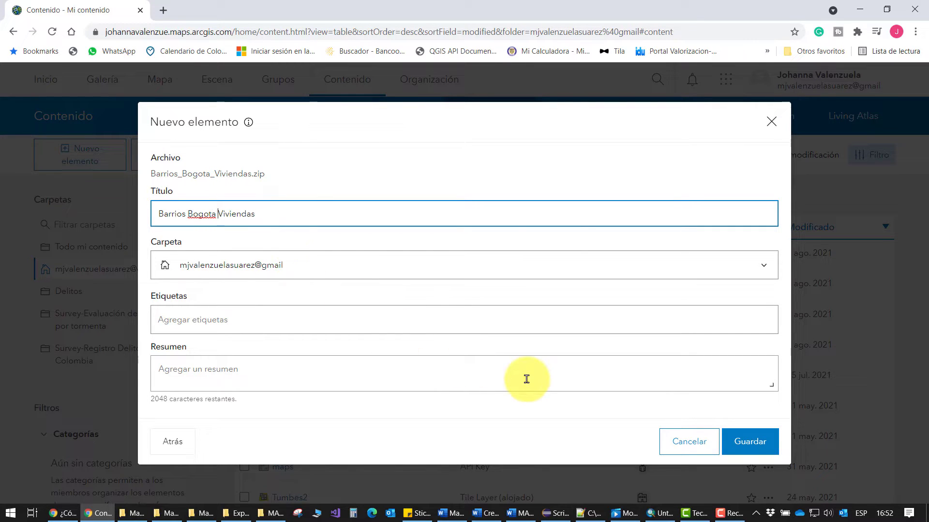
click(747, 445)
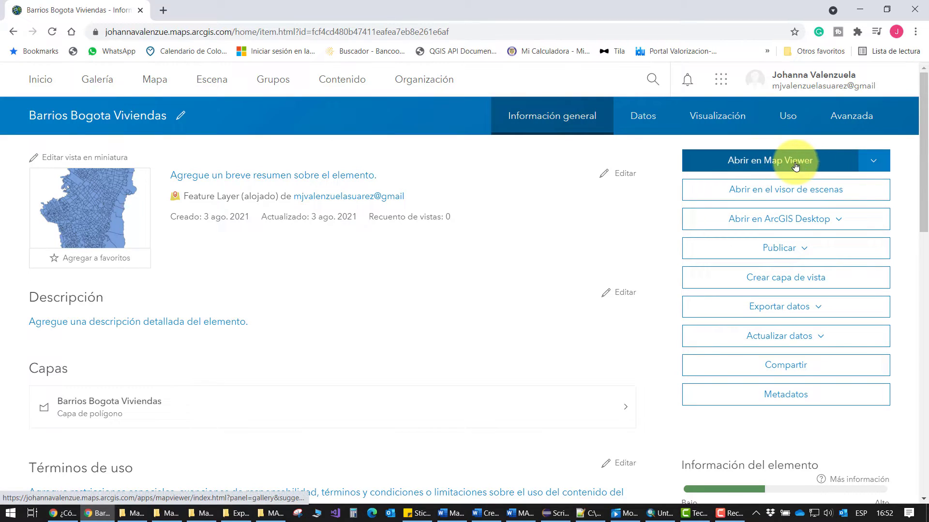
Open the Barrios Bogota Viviendas layer in Map Viewer and set the basemap to Streets
click(776, 166)
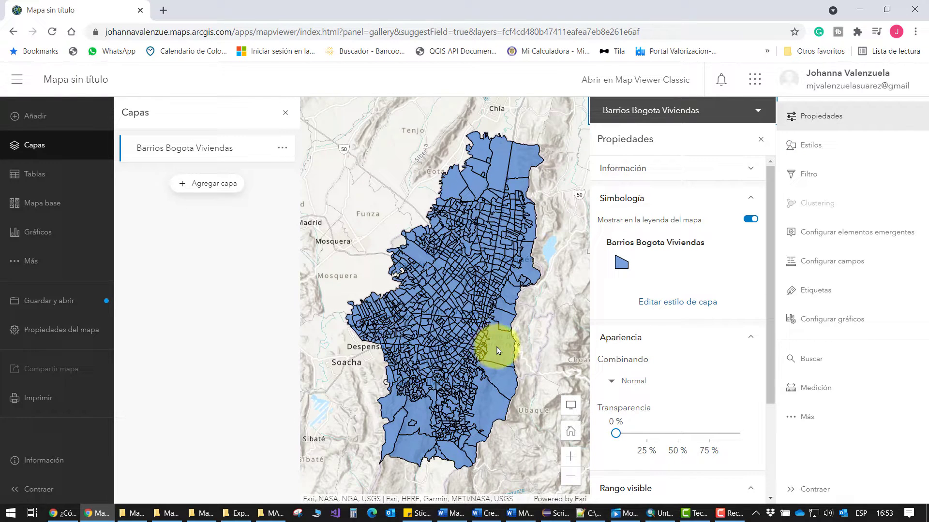
click(48, 203)
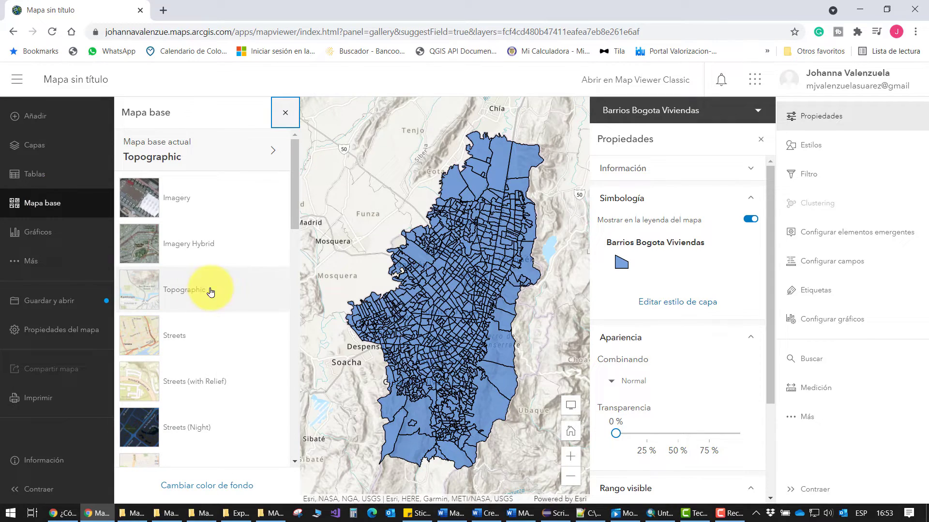
click(182, 345)
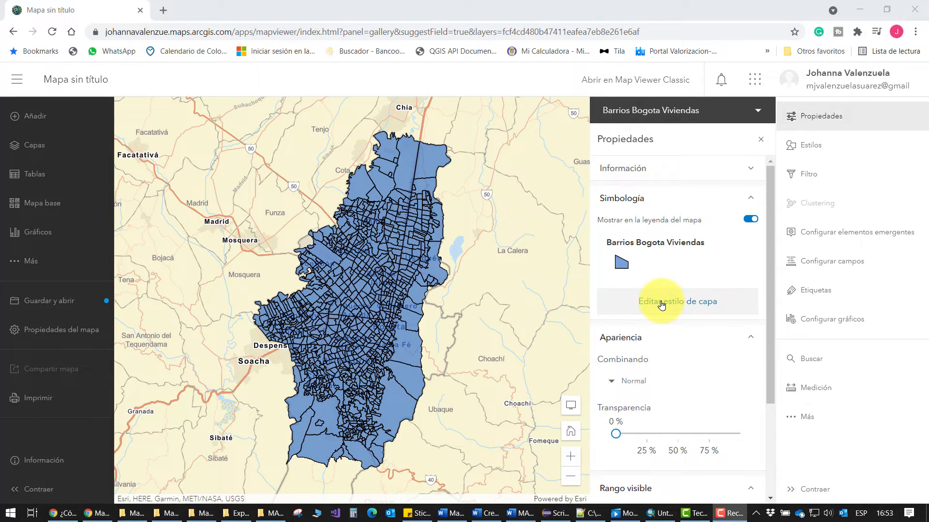
Style the Barrios Bogota Viviendas polygons with an orange fill at 61% fill transparency and apply the style
click(659, 305)
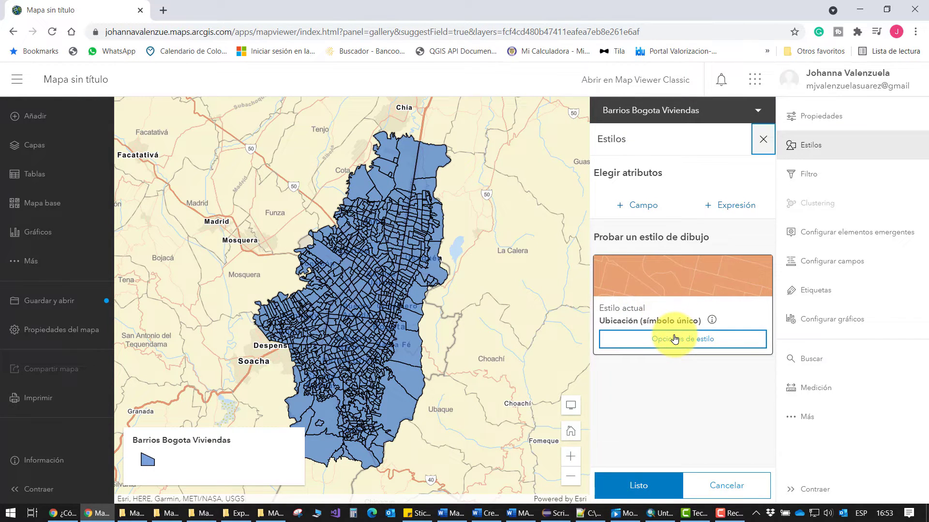
click(695, 292)
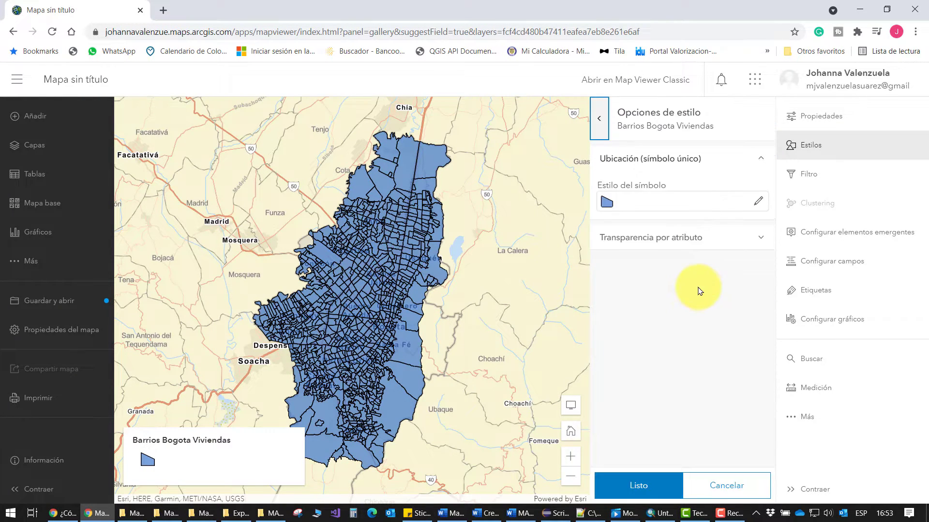
click(758, 202)
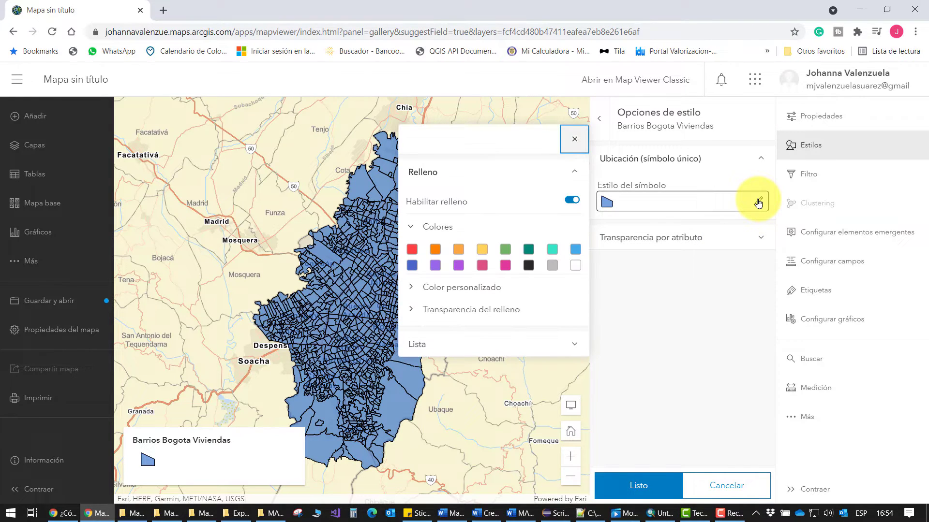
click(437, 252)
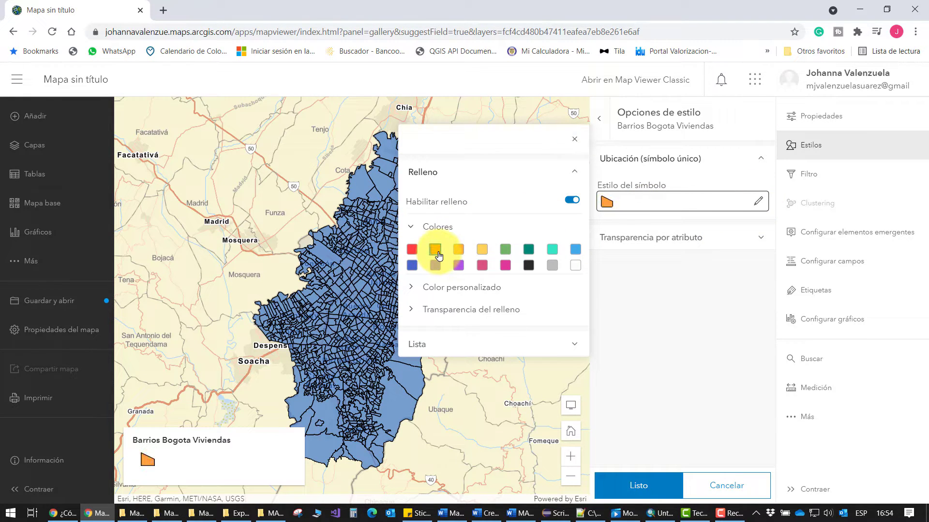
click(428, 309)
drag(432, 339, 470, 336)
click(657, 339)
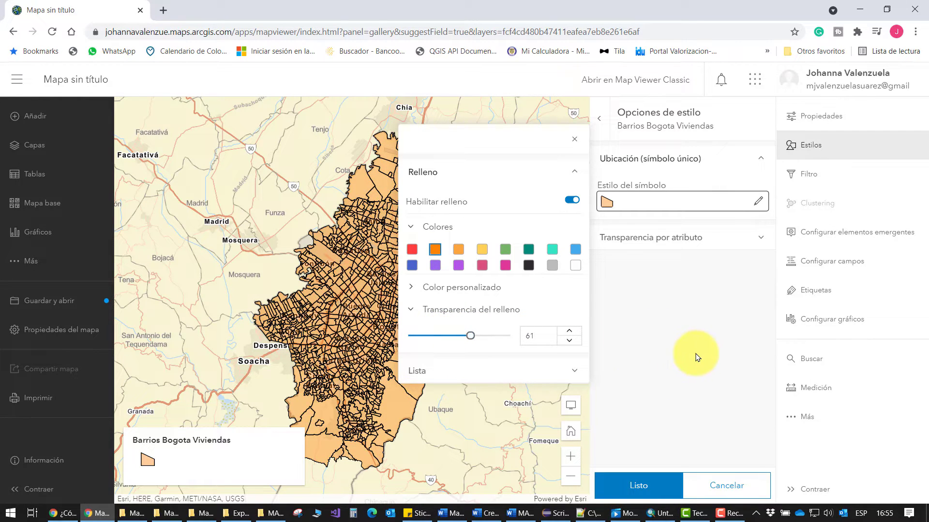
click(627, 485)
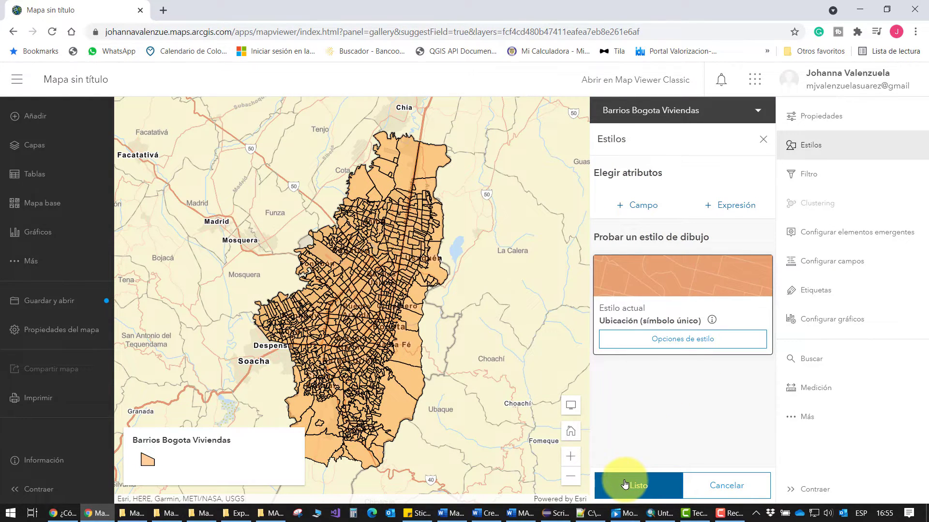
click(635, 484)
Enable the option to preserve the map scale (Conservar escala de mapa) in the map properties
click(69, 332)
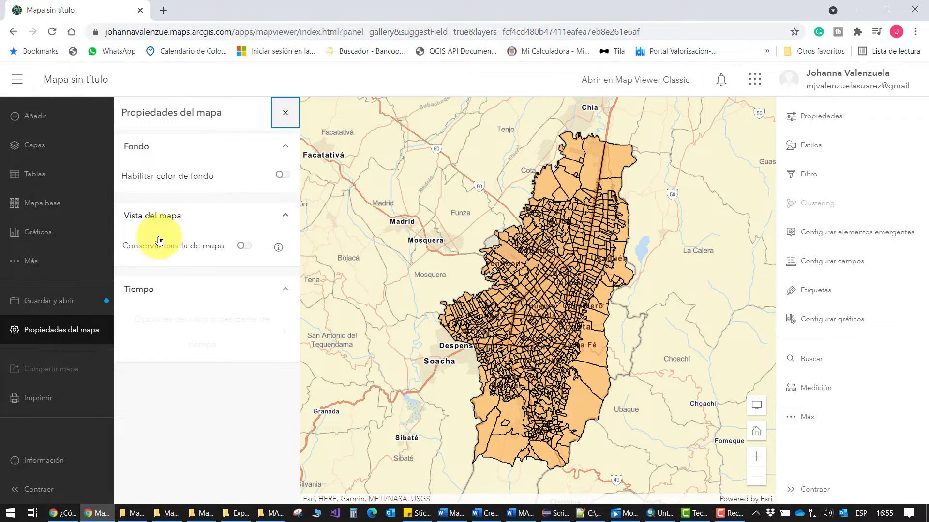
click(244, 246)
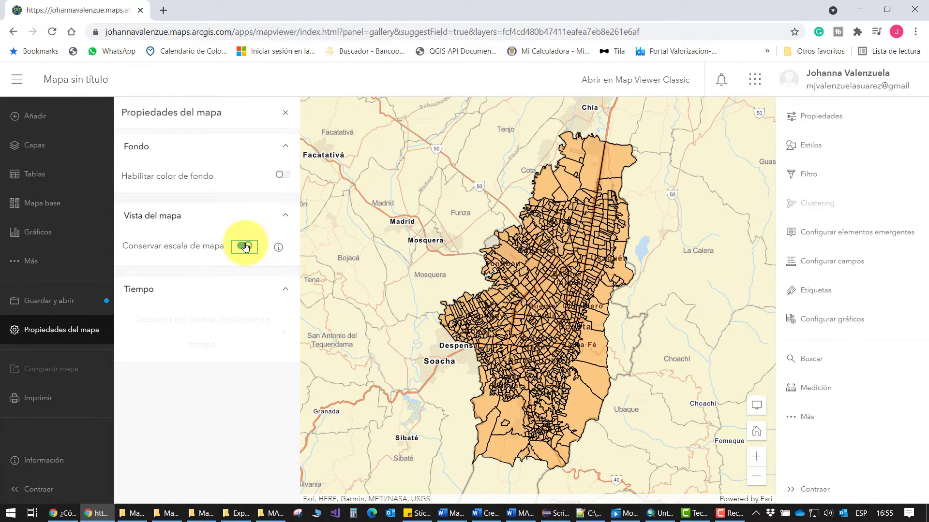
click(286, 114)
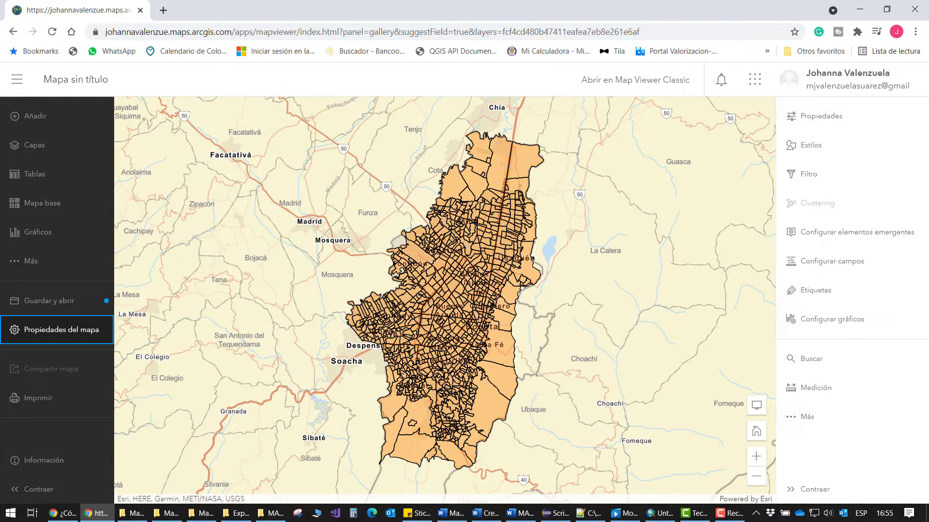
Save the web map with the title Mapa de Bogotá in the default folder
click(70, 308)
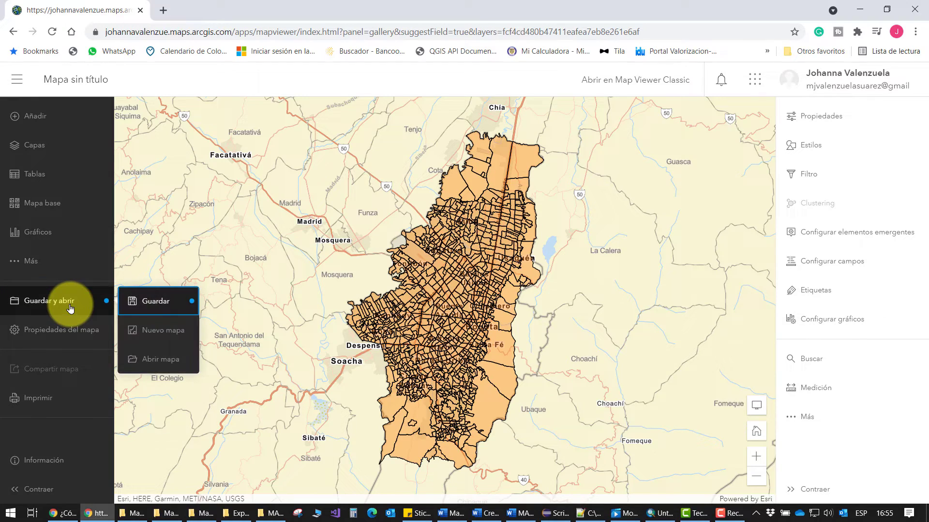
click(156, 303)
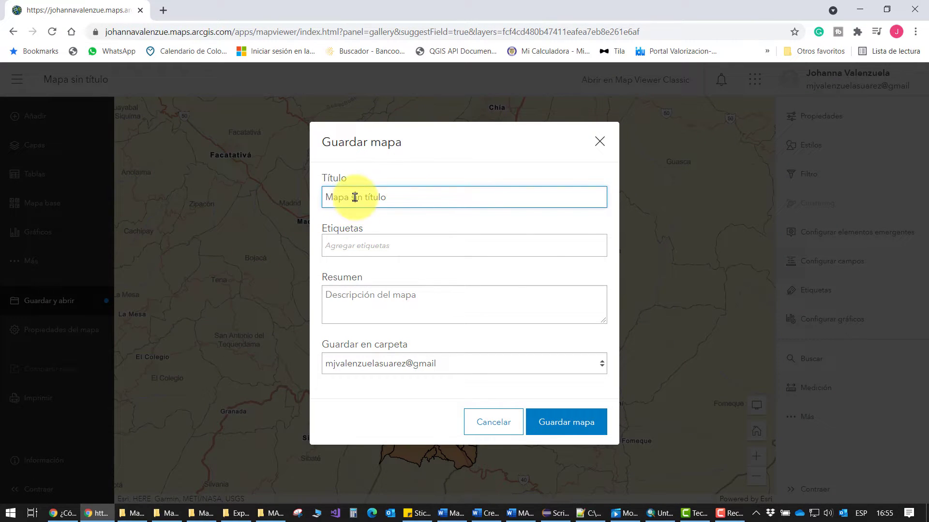
drag(355, 198, 488, 192)
key(BackSpace)
text(d)
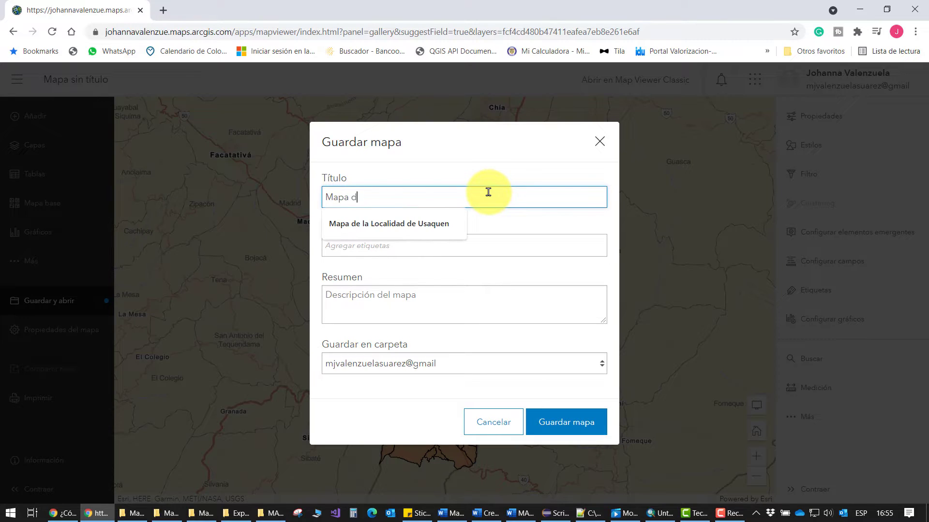
text(e Bogotá)
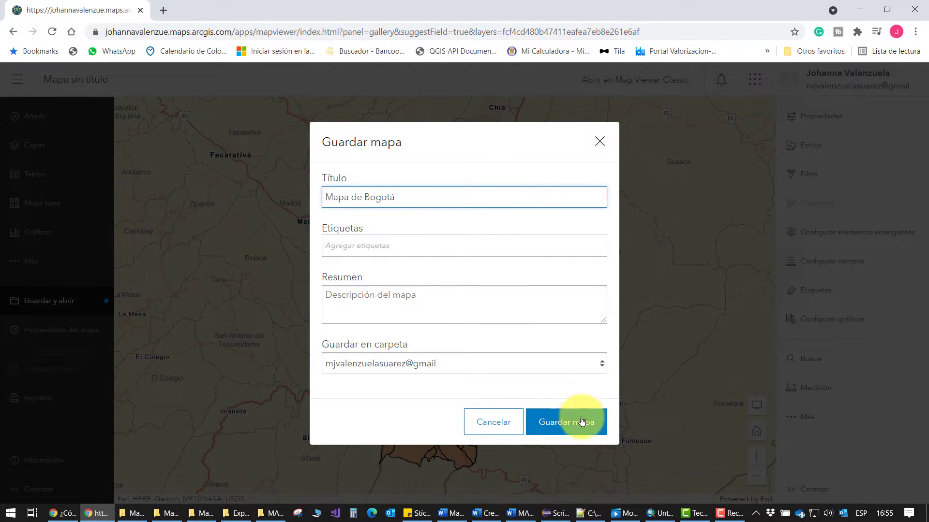
click(582, 422)
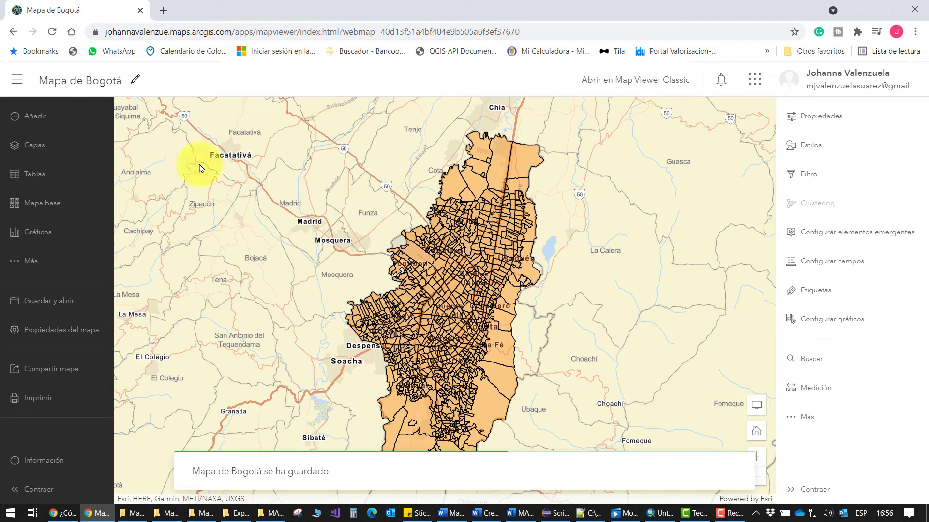
Return to the content list and open the item page of the Mapa de Bogotá web map
click(26, 86)
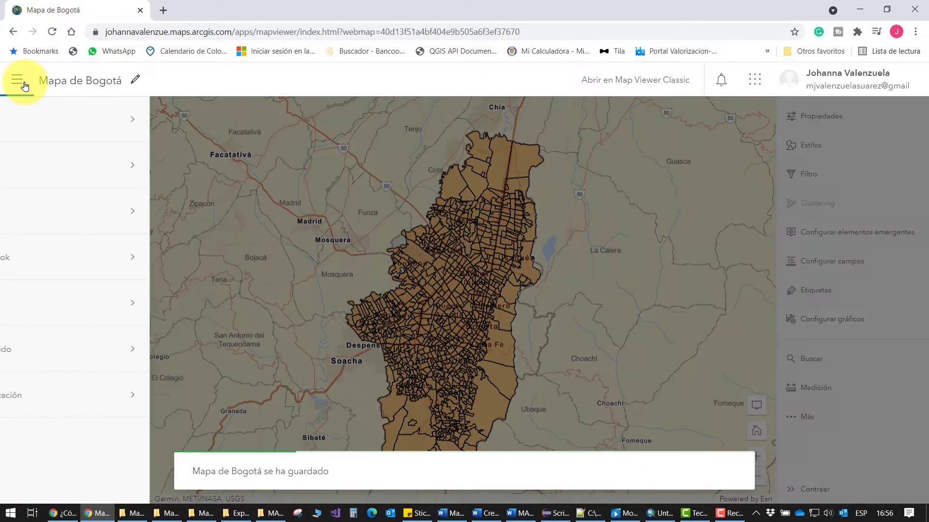
click(80, 358)
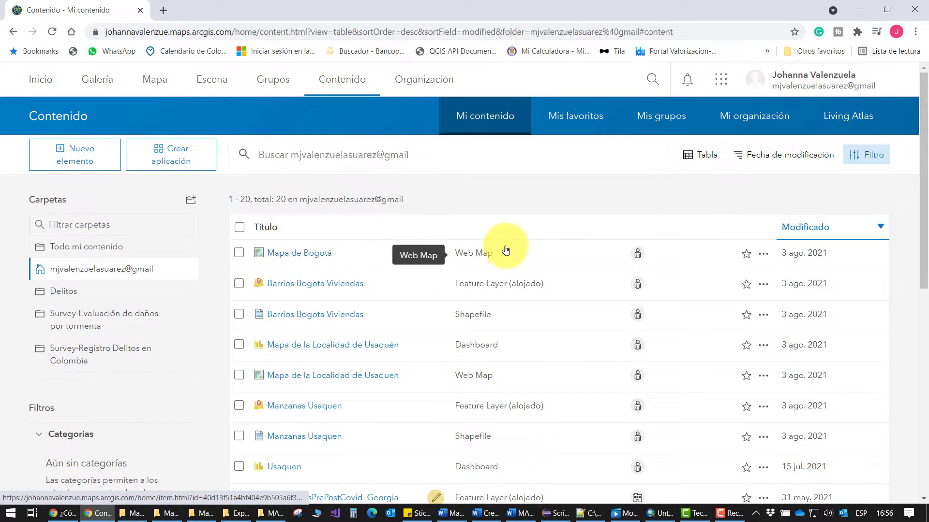
click(311, 254)
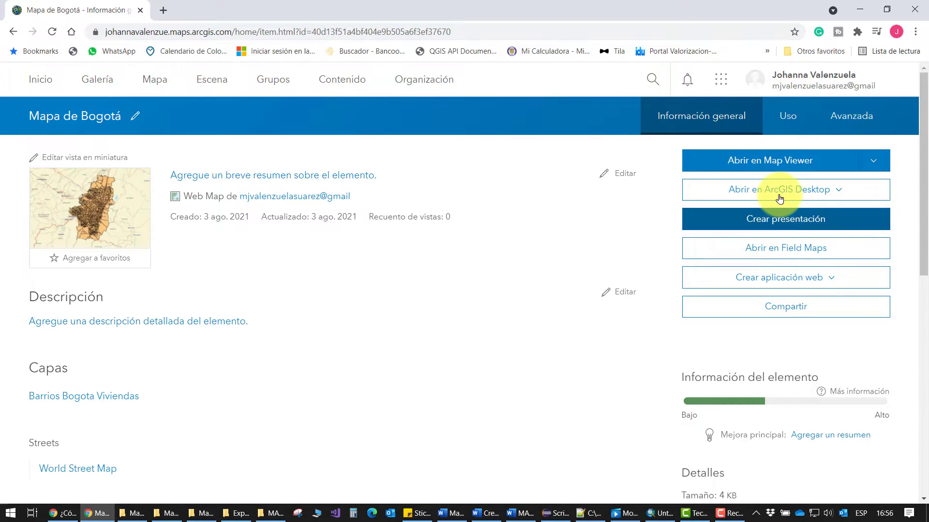
Create a Dashboards web app from the web map, keeping the title Mapa de Bogotá
click(782, 279)
scroll(790, 363, down, 3)
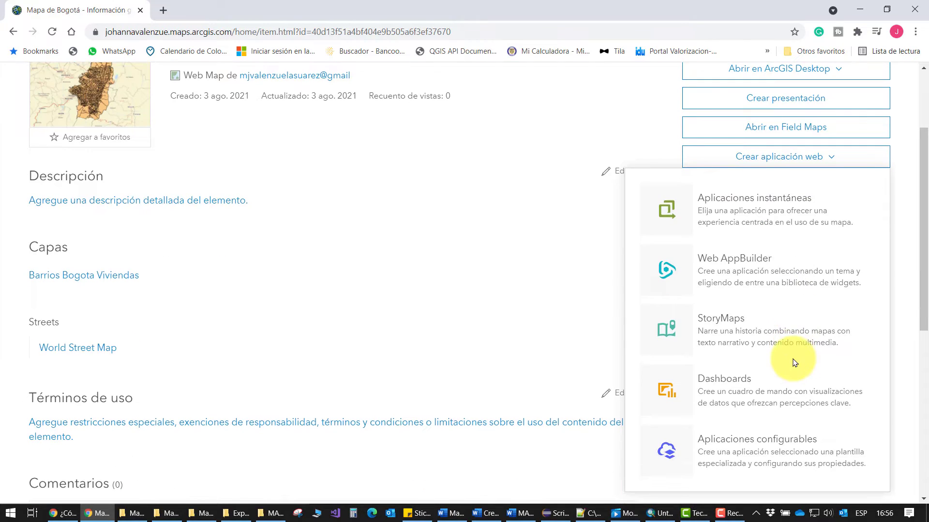
click(674, 390)
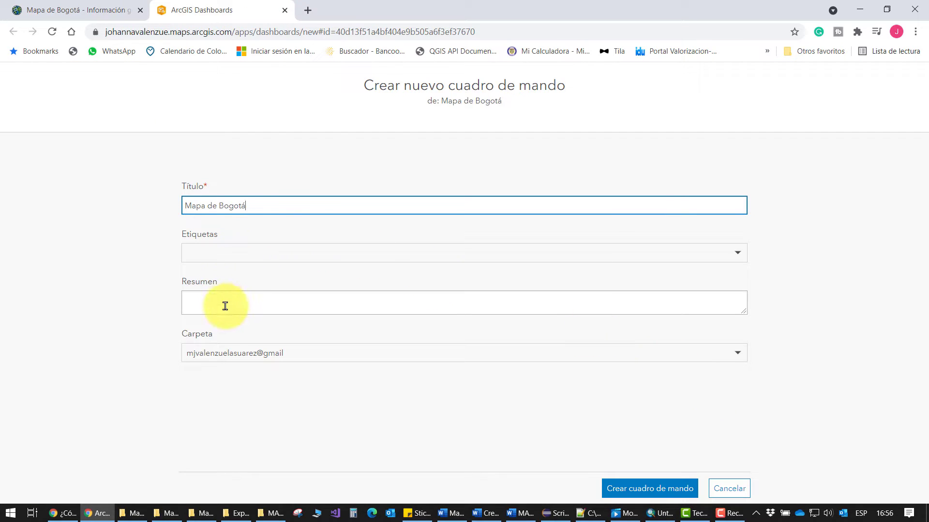
click(626, 484)
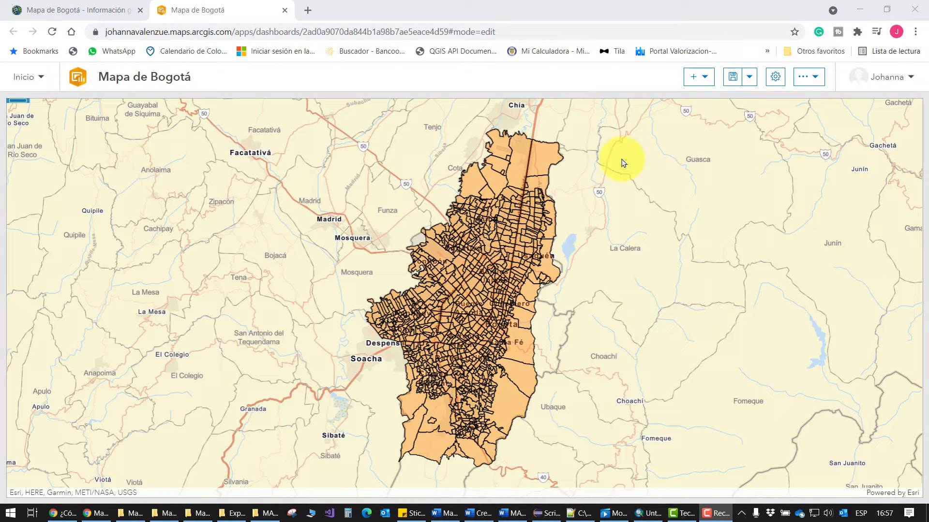
Review the dashboard's available elements, its save options, and its theme, general and URL parameter settings
click(697, 76)
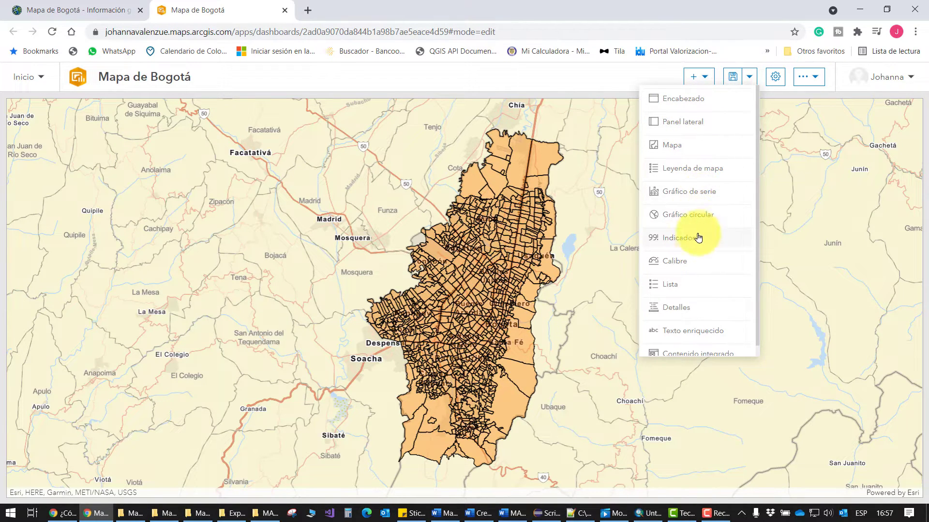
click(748, 76)
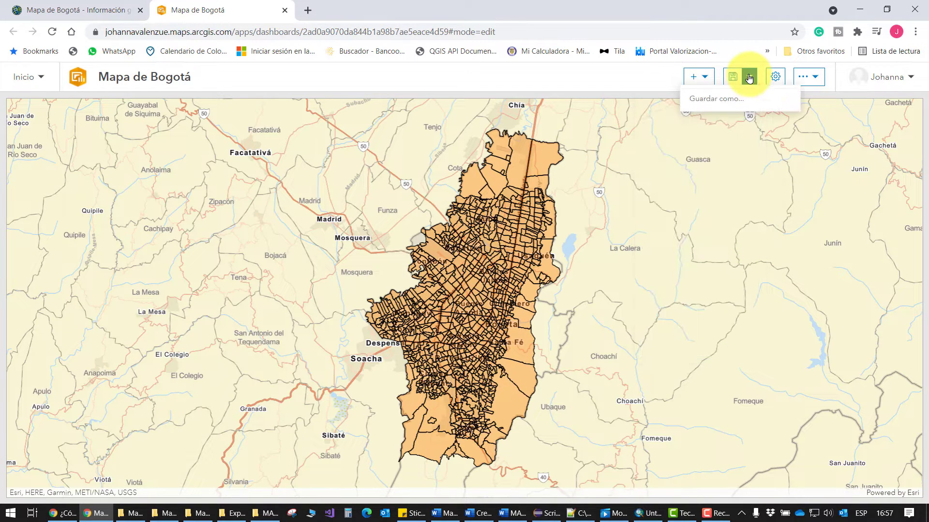
click(776, 77)
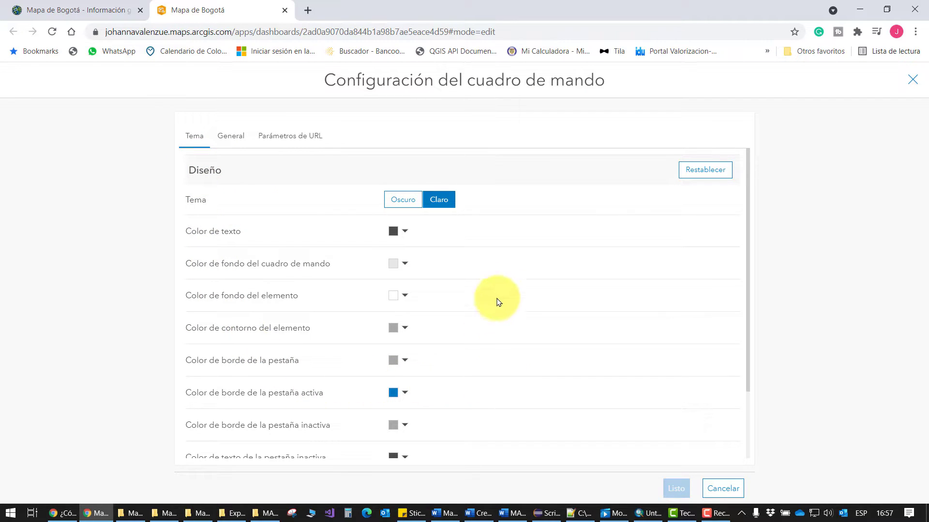
click(238, 139)
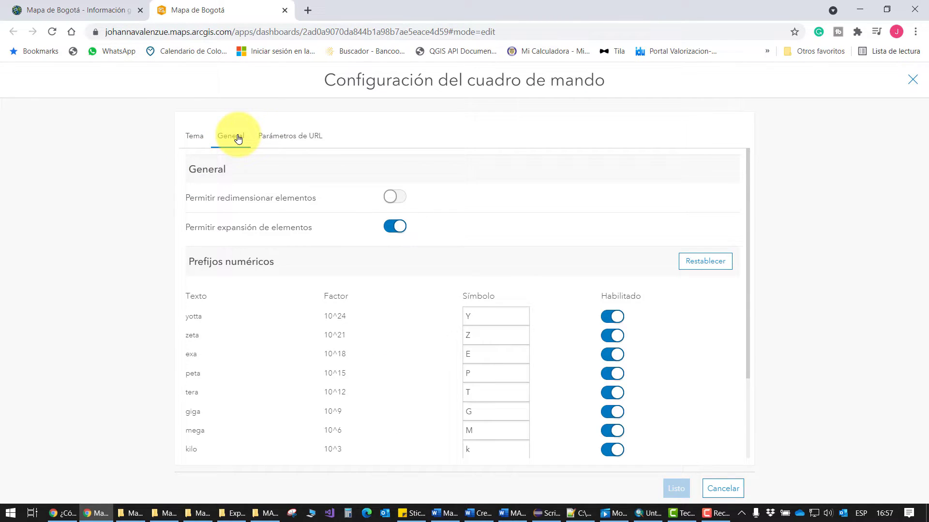
click(294, 139)
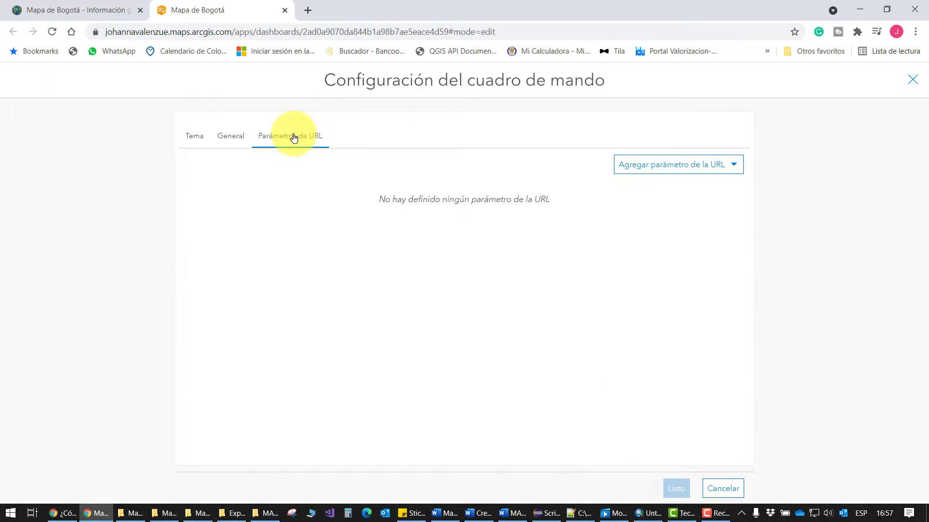
click(721, 489)
Try the Oscuro theme on the dashboard and restore the Claro theme
click(816, 79)
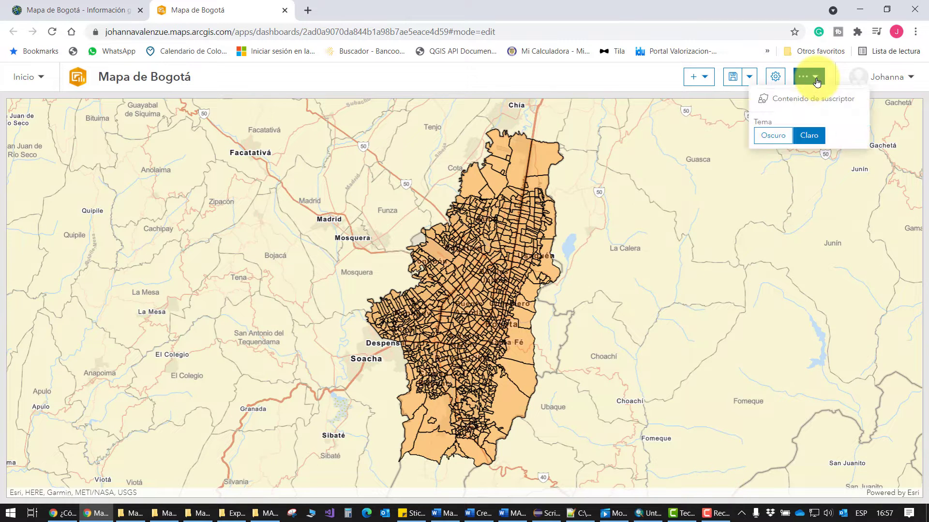
click(774, 137)
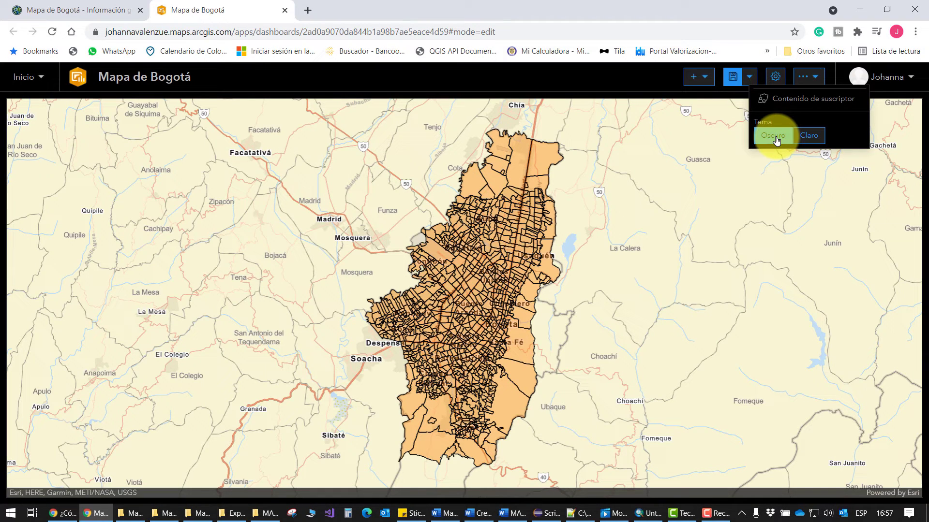
click(805, 137)
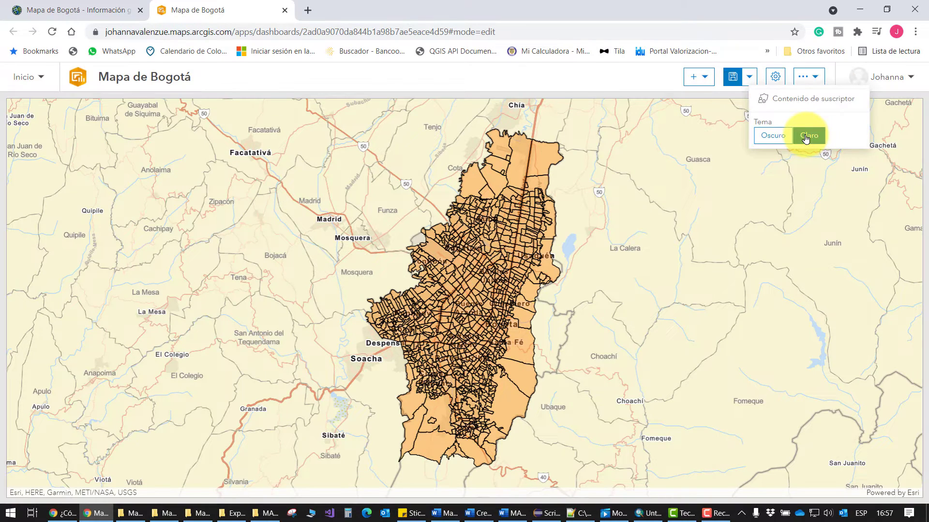
click(655, 82)
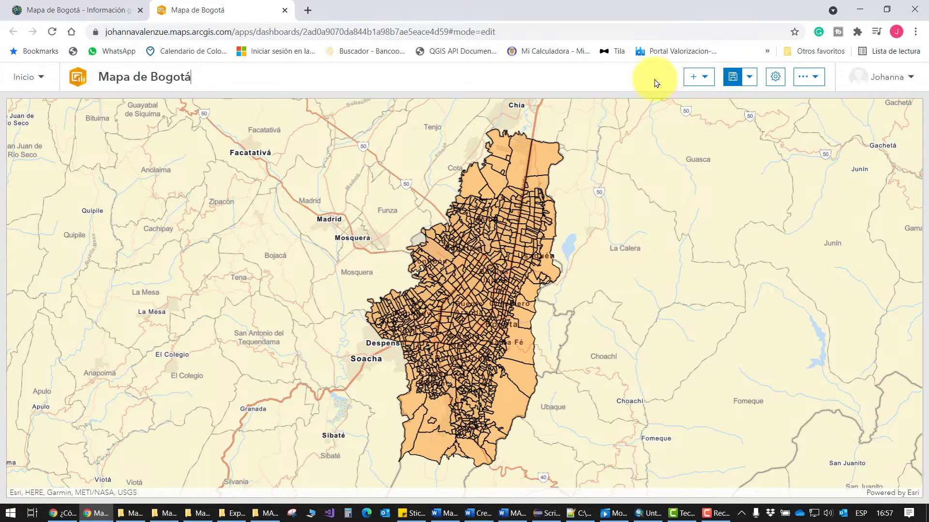
Add a header to the dashboard with the title Indicadores Viviendas en Bogotá
click(703, 80)
click(691, 101)
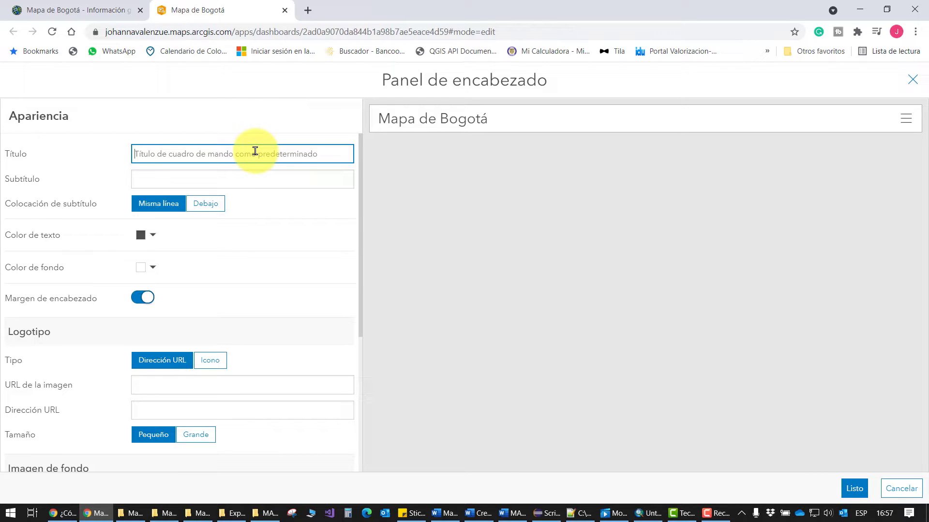
text(I)
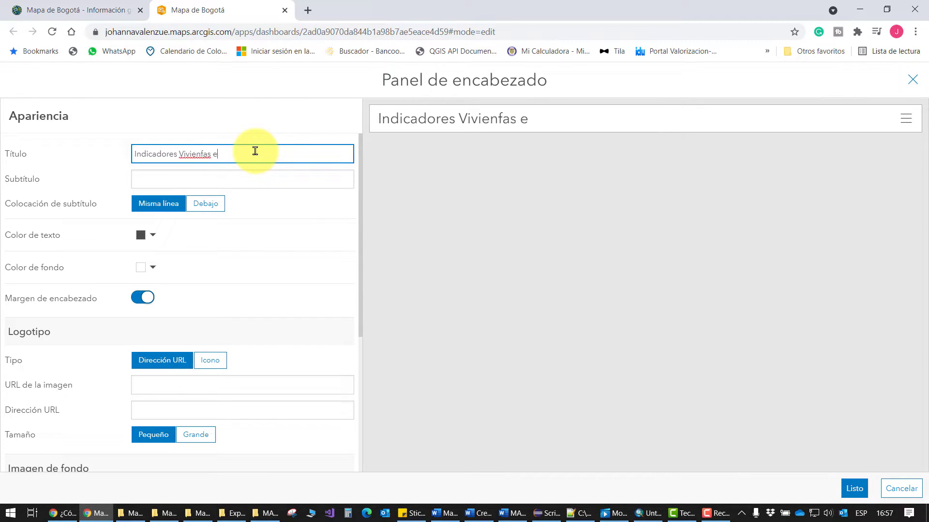
text(ndicadores Viviendas)
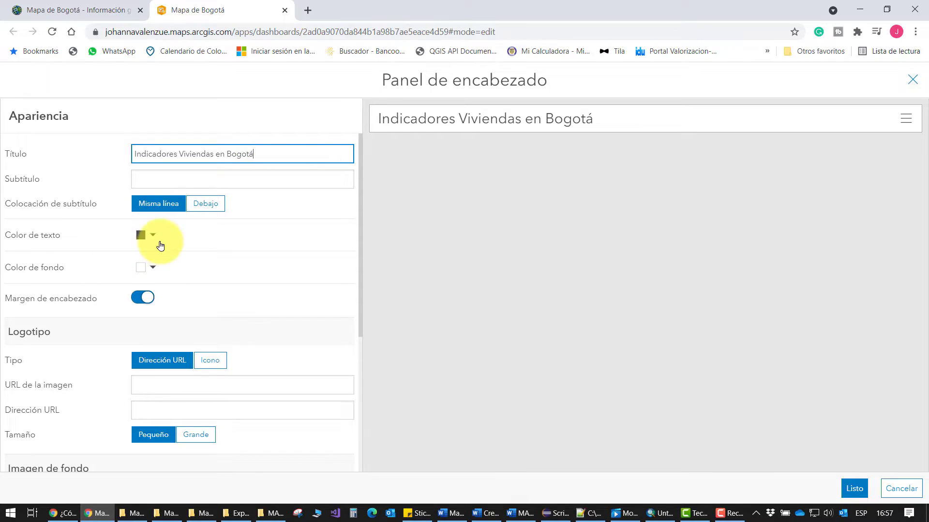
Set the header's text colour to dark blue, look over its logo and background options, and finish the header
click(153, 235)
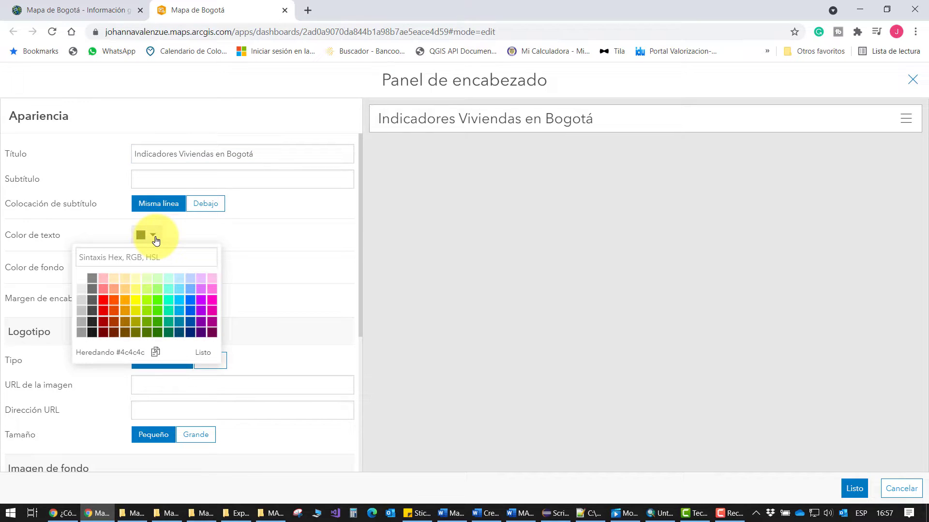
click(192, 334)
click(276, 259)
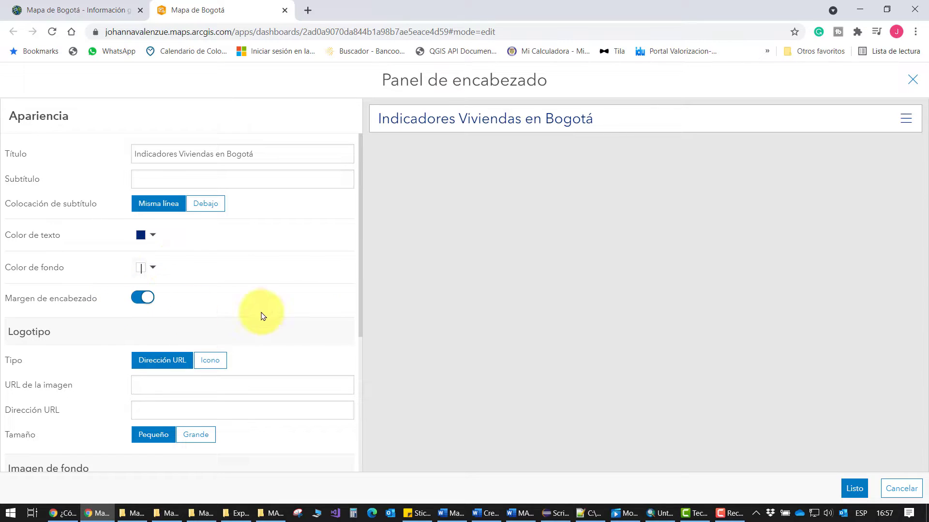
drag(361, 269, 342, 388)
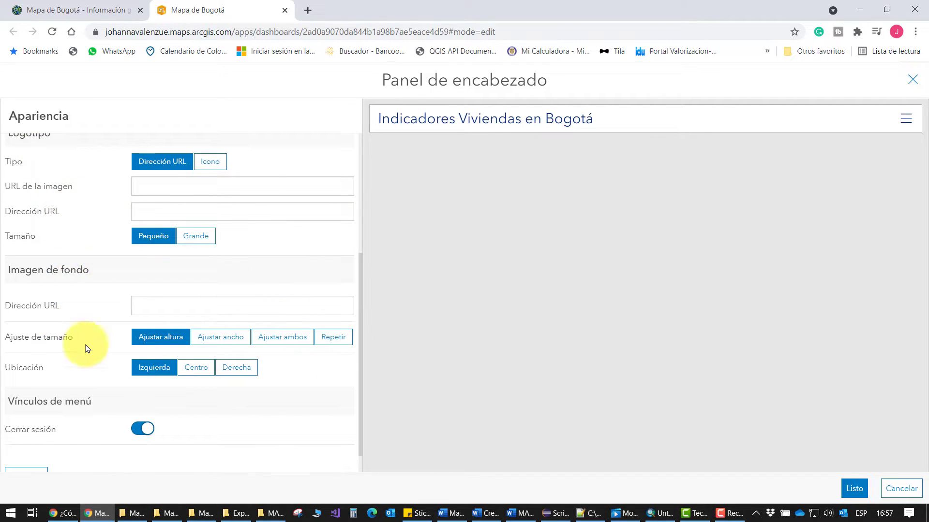
scroll(130, 436, down, 1)
scroll(130, 436, up, 3)
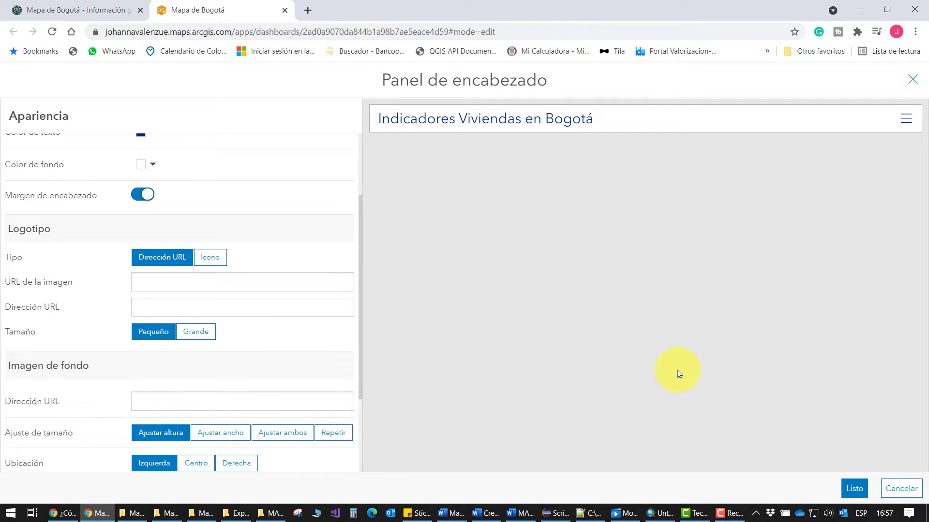
click(855, 488)
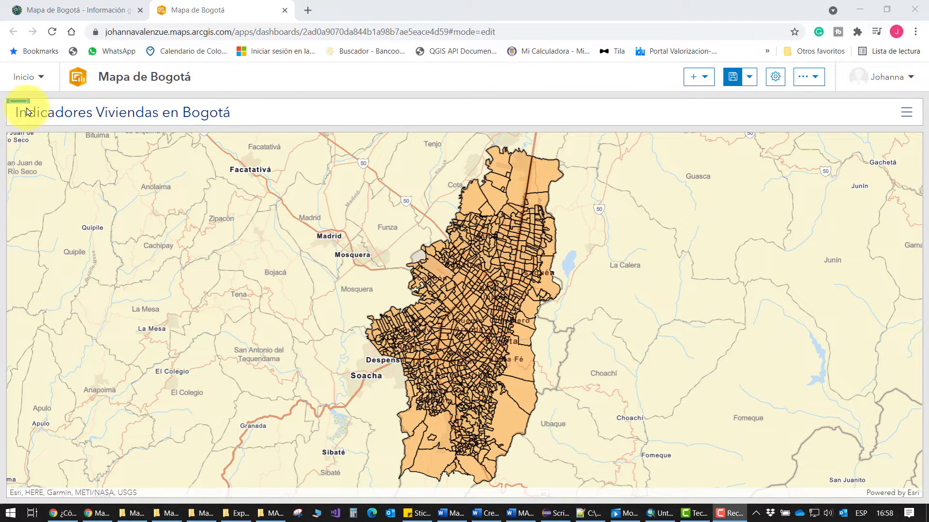
Add a category selector to the header using grouped values from the Barrios Bogota Viviendas layer's BARRIO field, and preview its list
click(18, 125)
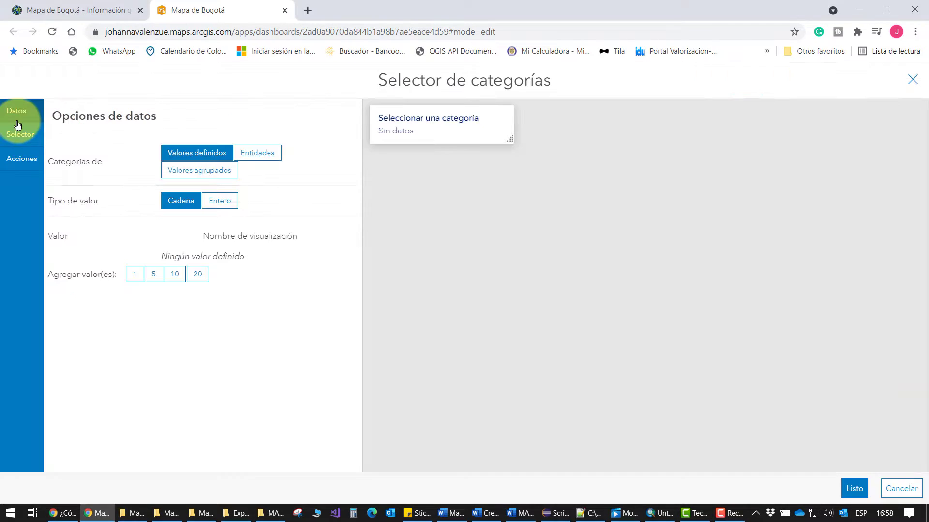
click(207, 172)
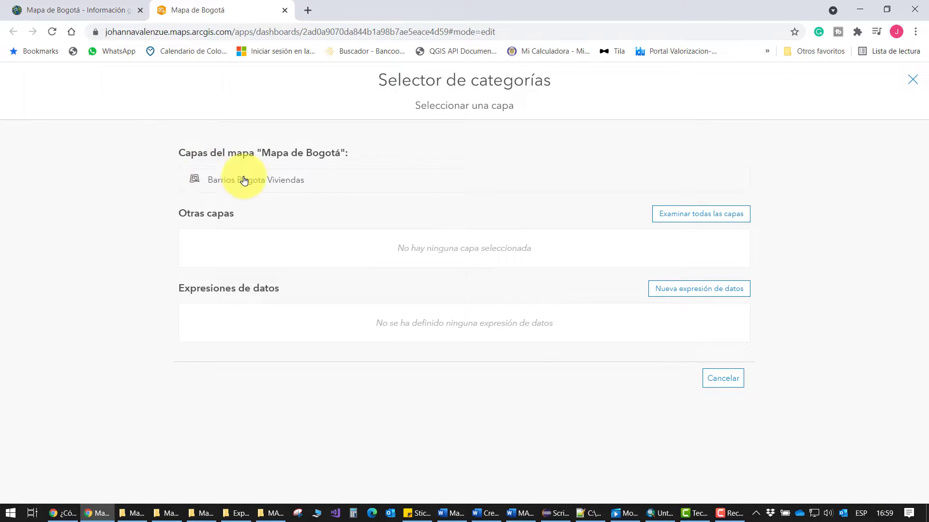
click(278, 181)
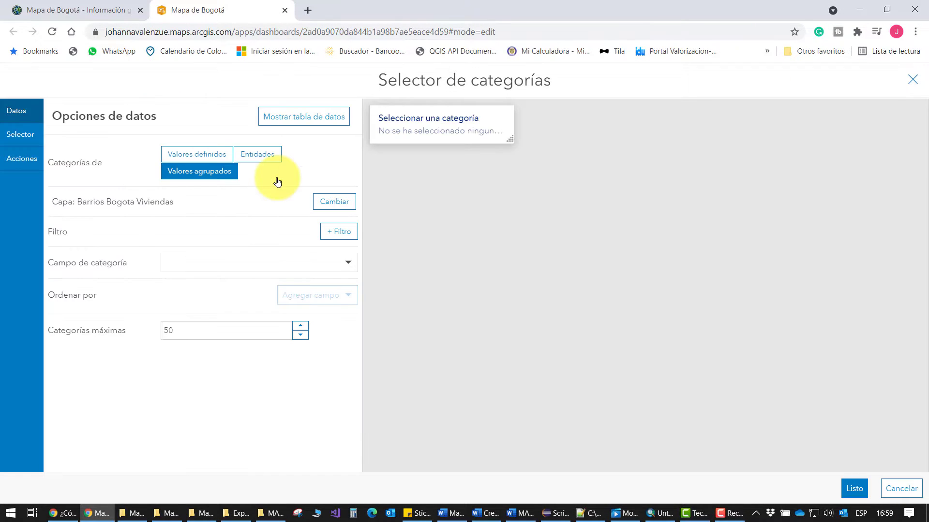
click(256, 264)
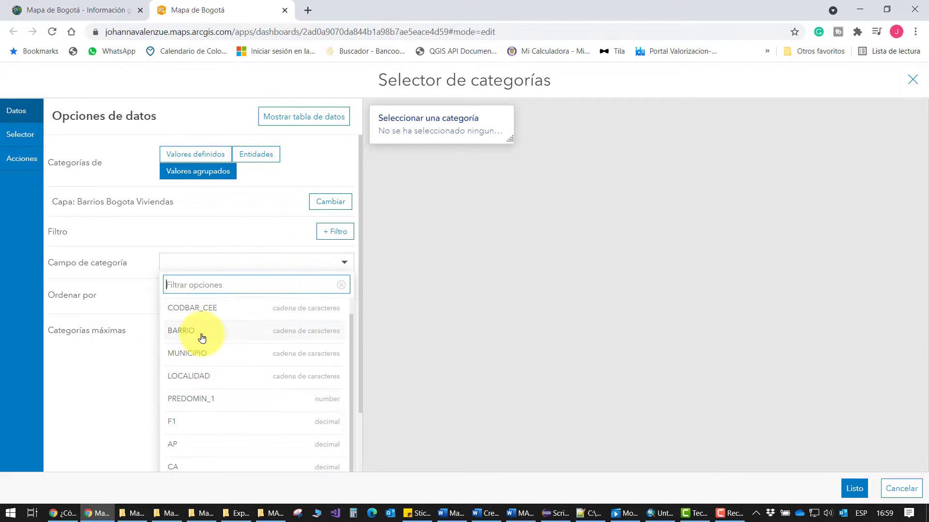
click(202, 339)
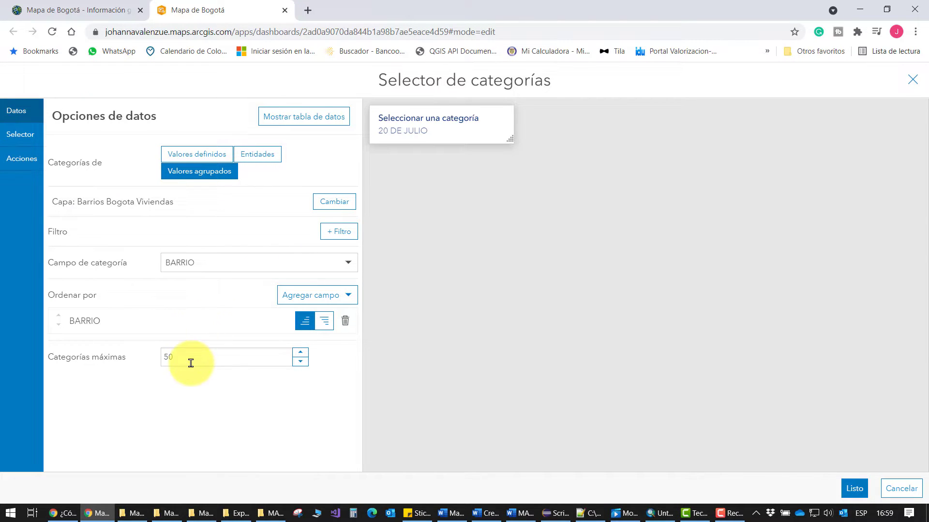
click(402, 139)
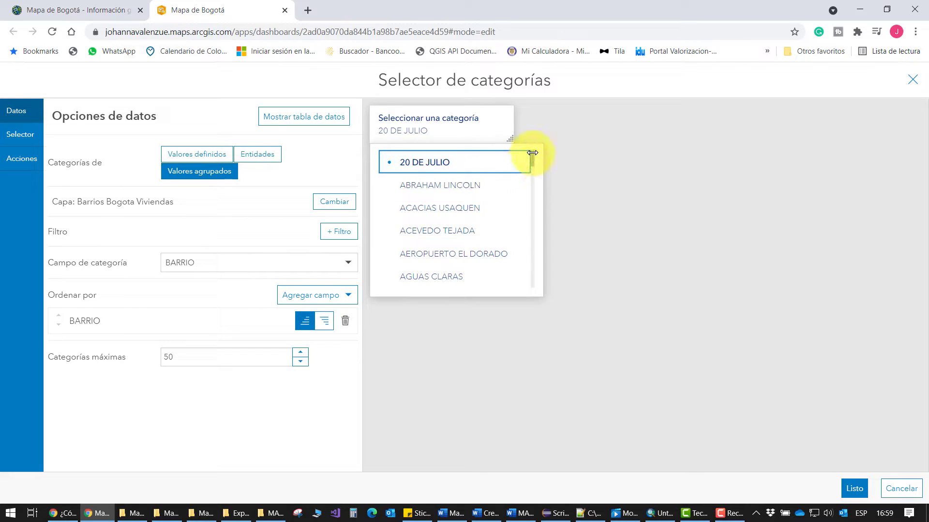
drag(533, 156, 530, 132)
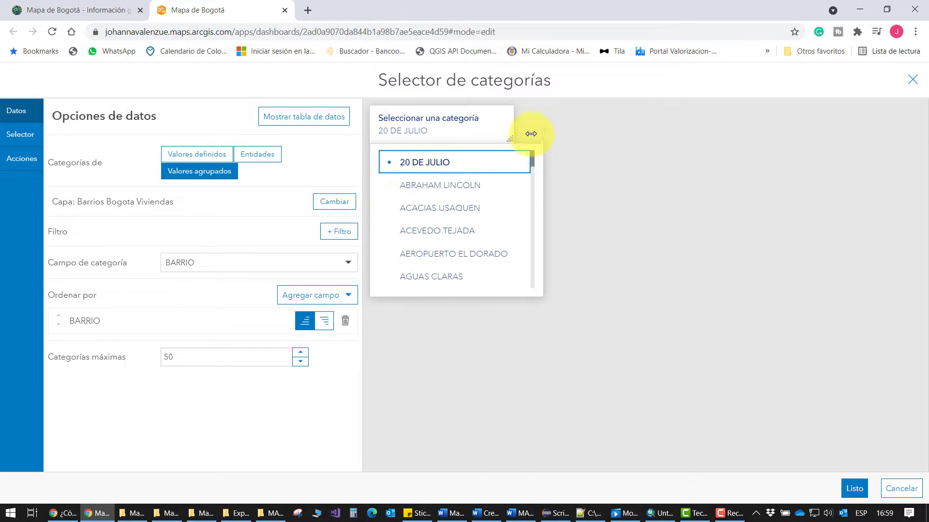
Label the category selector Barrios and give it the house-with-people icon
click(19, 135)
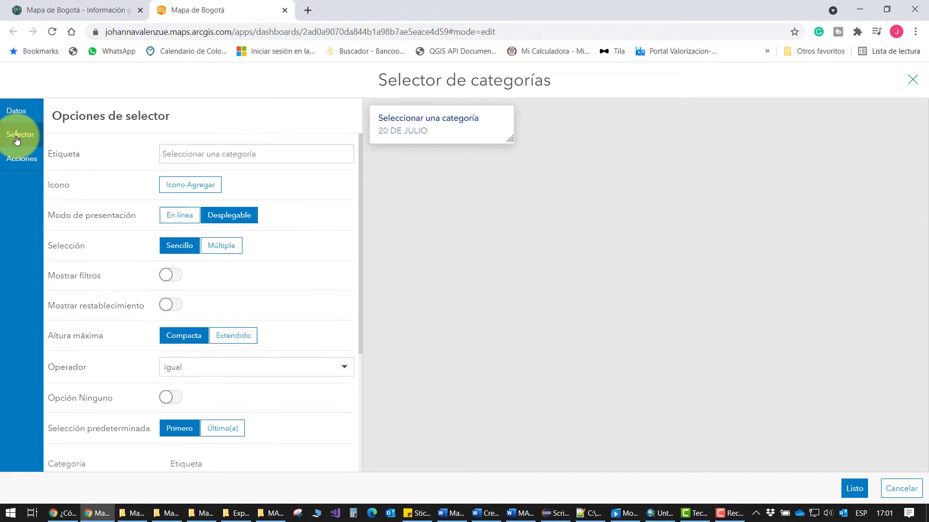
click(264, 153)
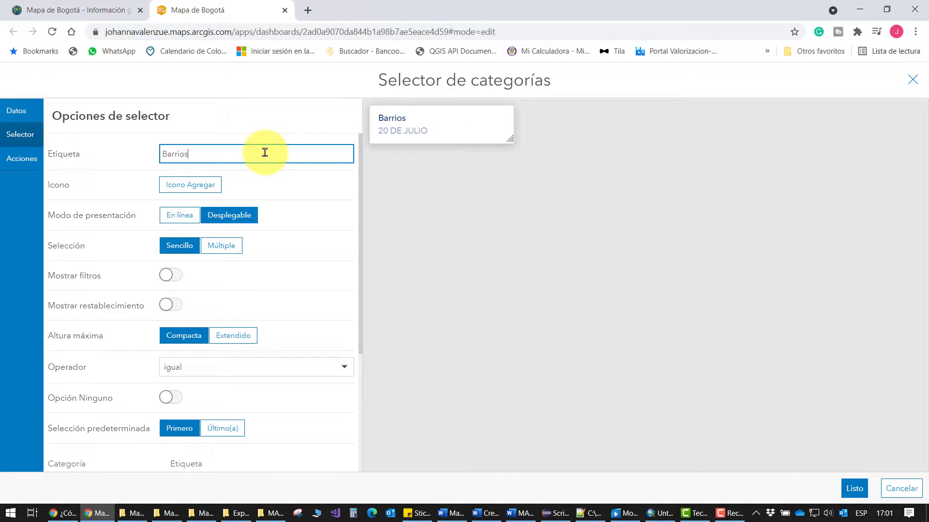
click(187, 184)
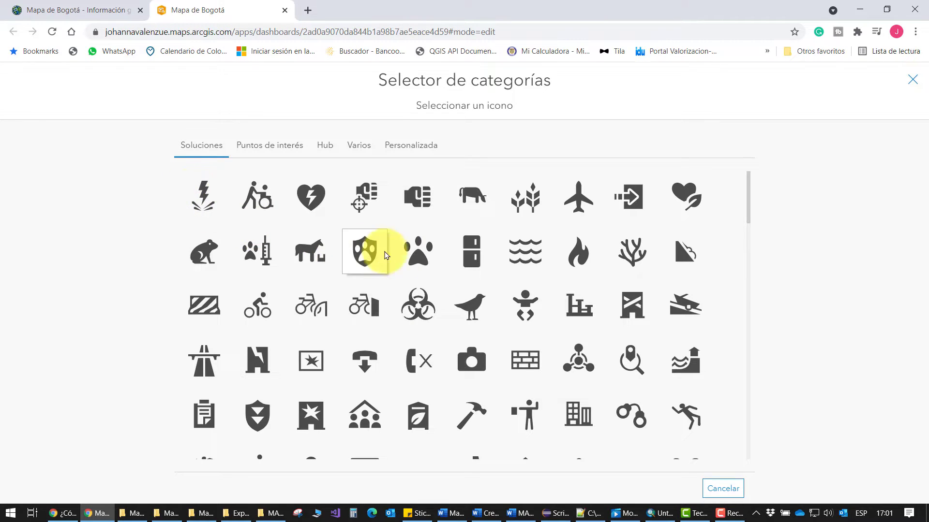
click(348, 423)
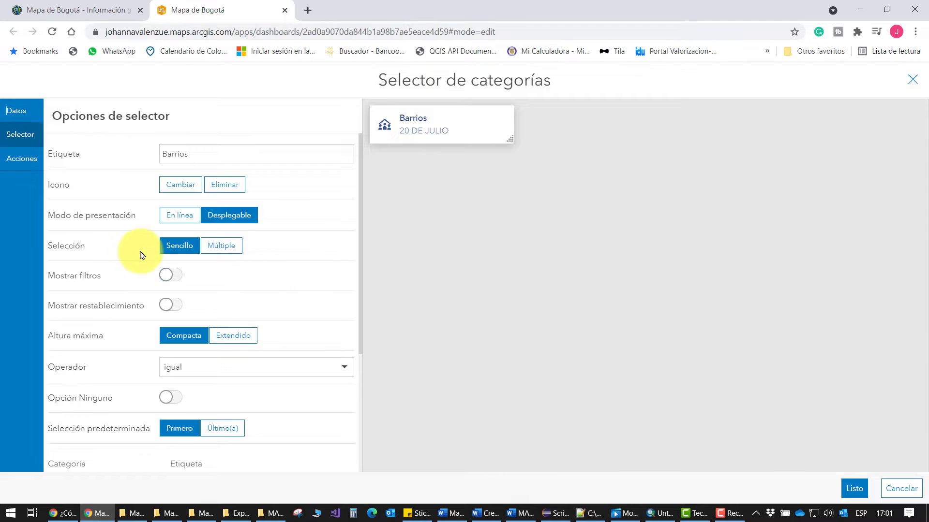
Switch the selector to multiple selection and test it in the preview with ABRAHAM LINCOLN, ACACIAS USAQUEN and ACEVEDO TEJADA
click(234, 255)
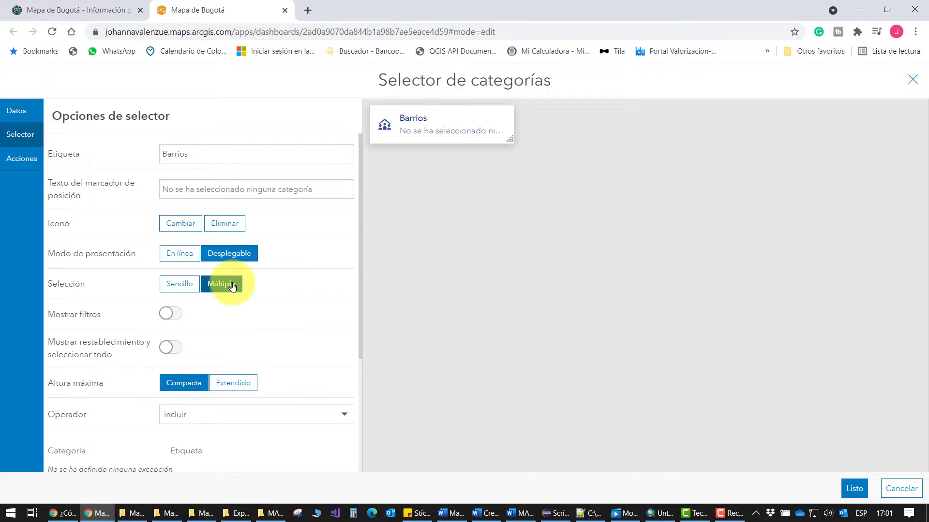
click(458, 135)
click(423, 185)
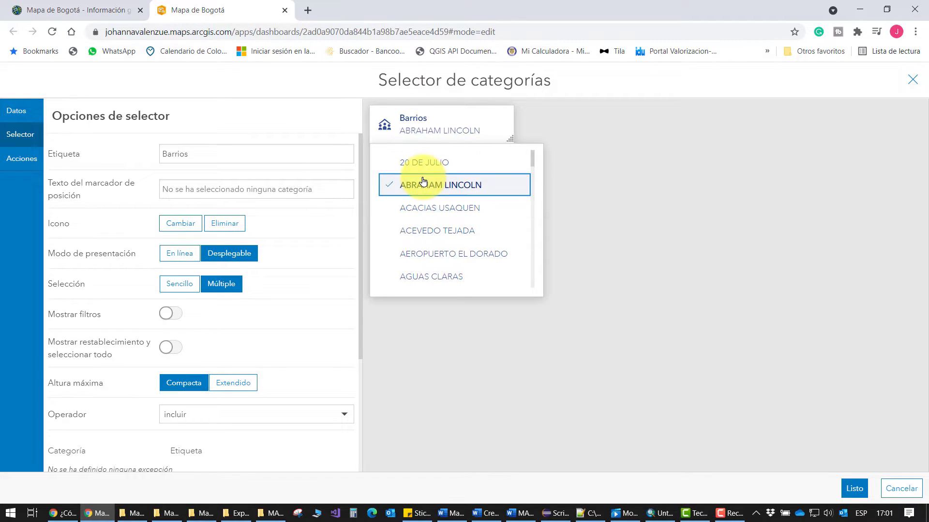
click(426, 210)
click(426, 232)
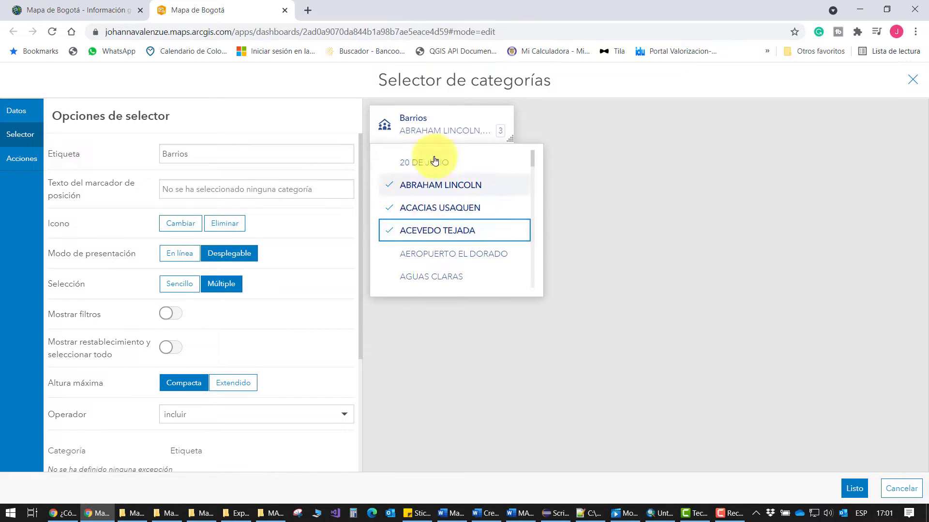
click(438, 128)
Add a filter action to the selector targeting the Barrios Bogota Viviendas layer and finish the selector
click(19, 159)
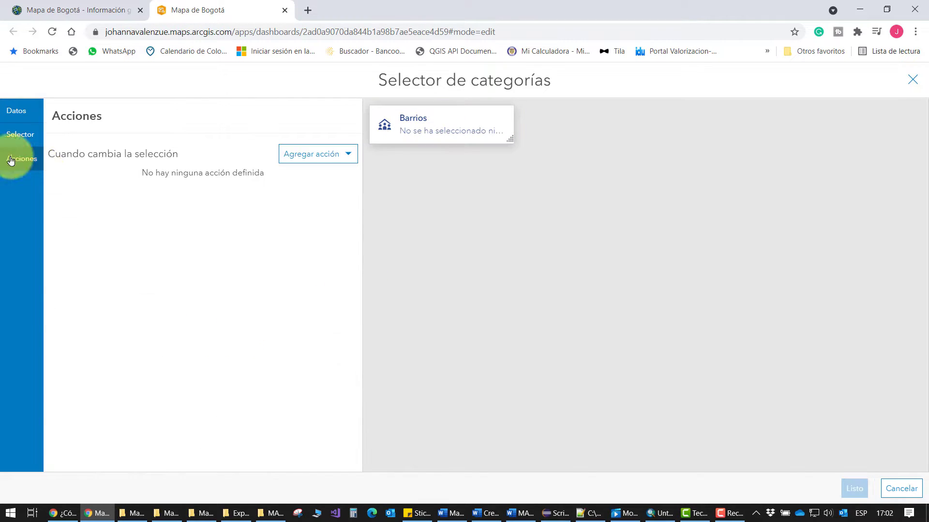
click(305, 155)
click(286, 175)
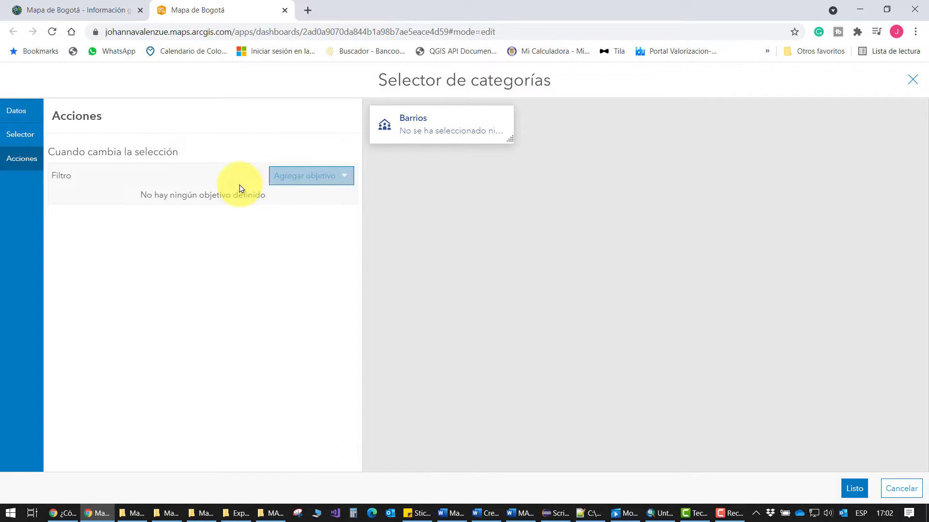
click(305, 179)
click(305, 225)
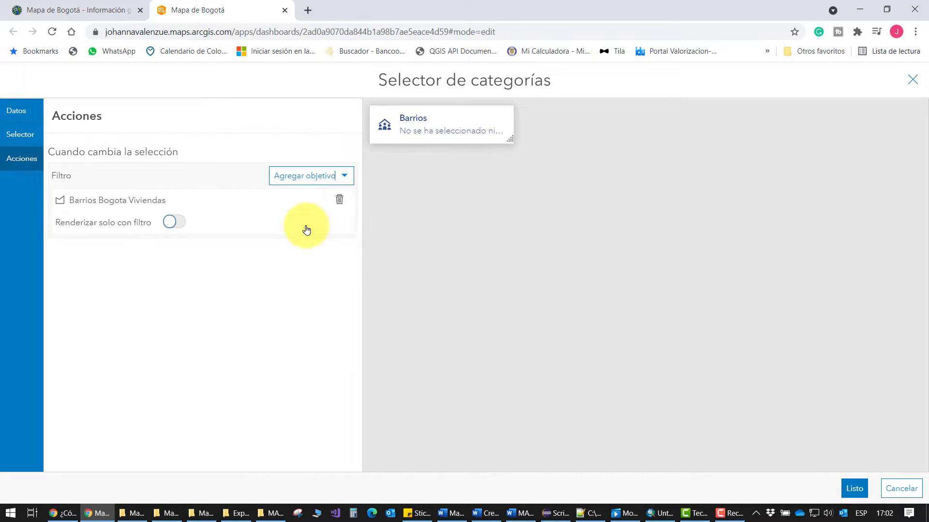
click(544, 377)
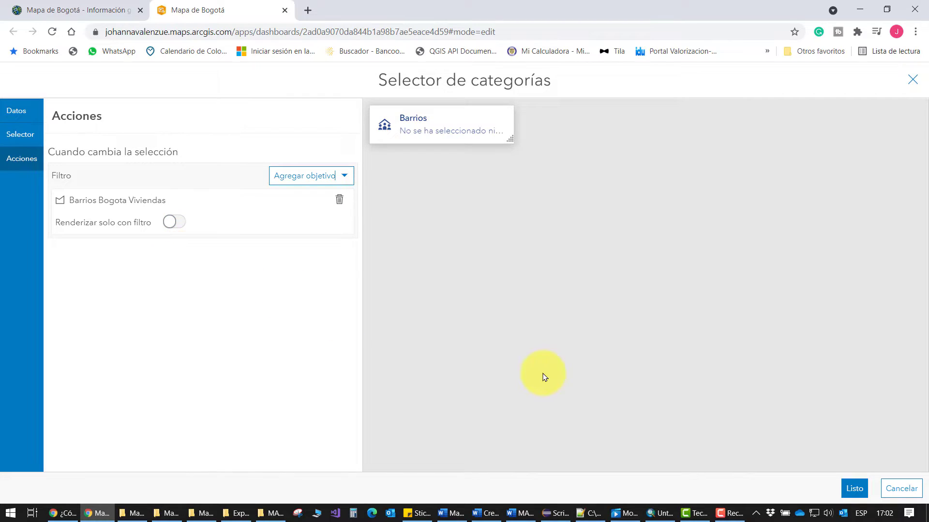
click(845, 490)
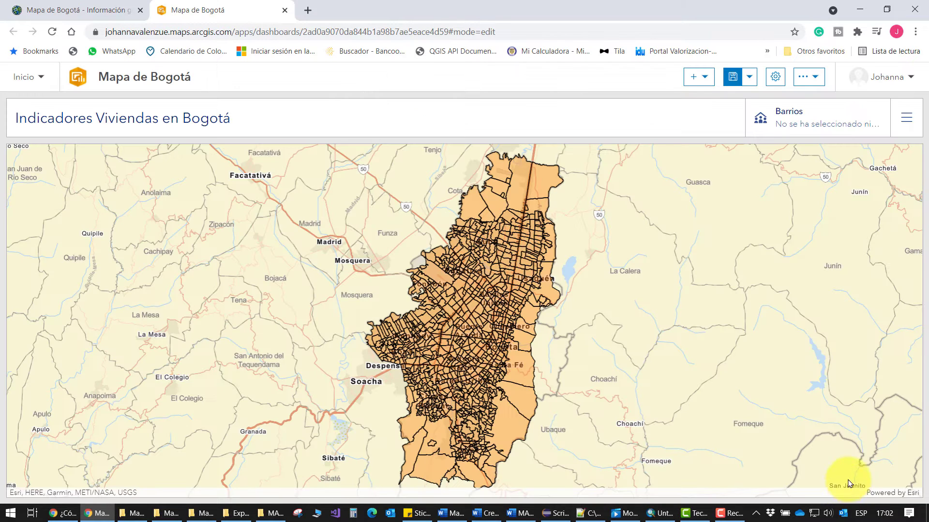
Test the Barrios selector by filtering the map to several neighbourhoods, including ABRAHAM LINCOLN, ACEVEDO TEJADA, AEROPUERTO EL DORADO and AGUAS CLARAS
click(788, 131)
click(792, 179)
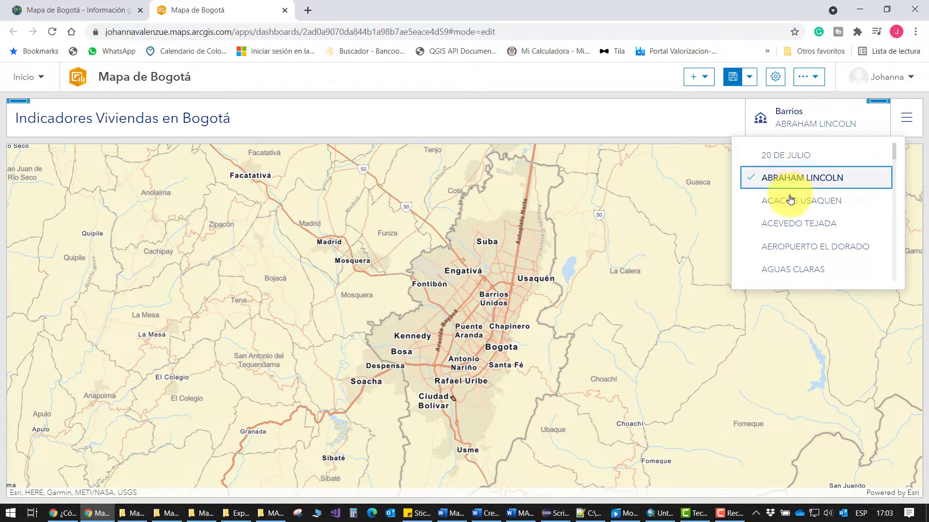
click(779, 248)
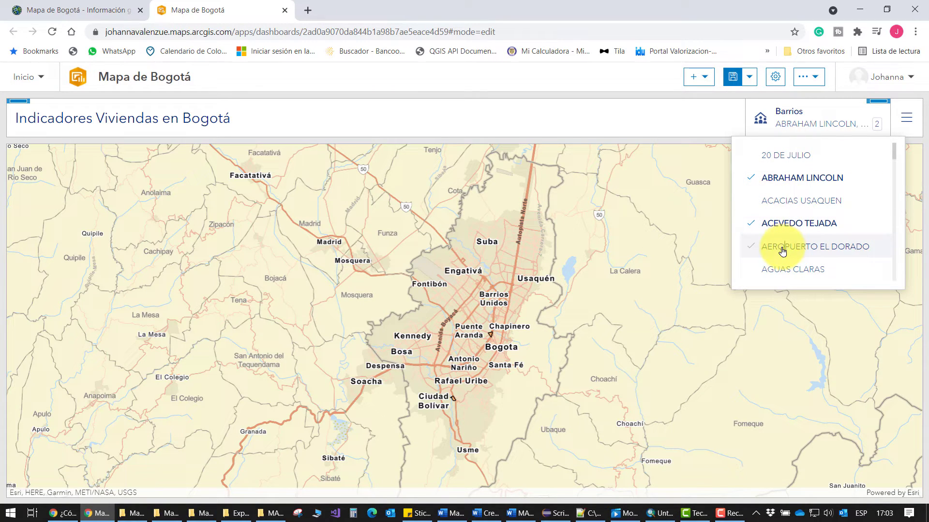
click(779, 271)
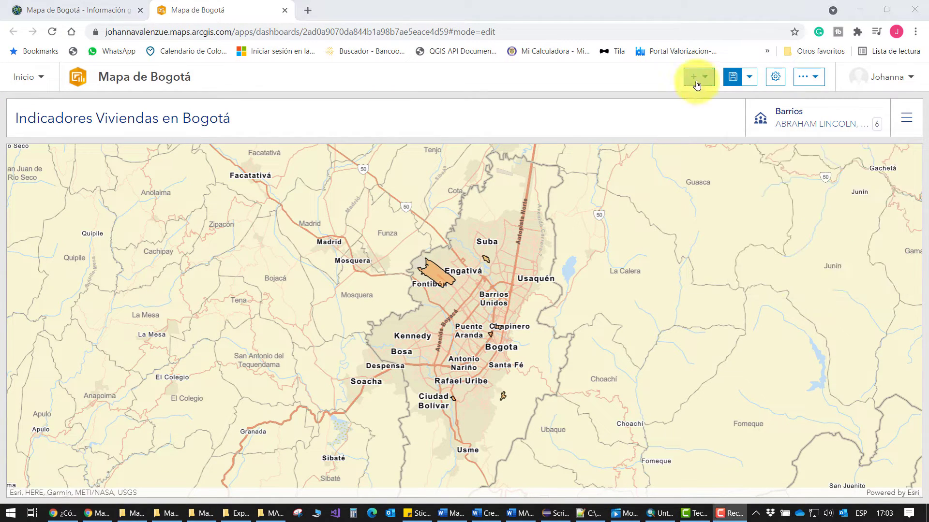
Add an indicator element based on the Barrios Bogota Viviendas layer, using the Recuento statistic
click(705, 78)
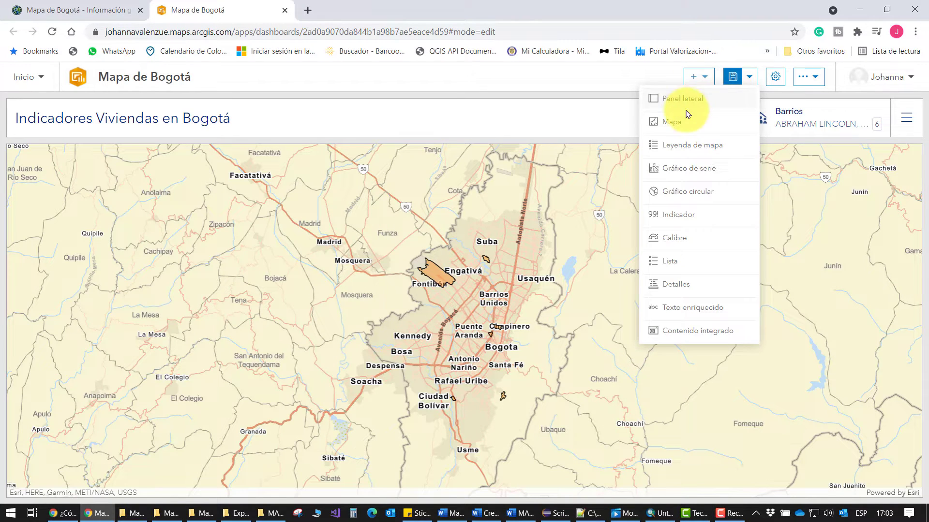
click(679, 216)
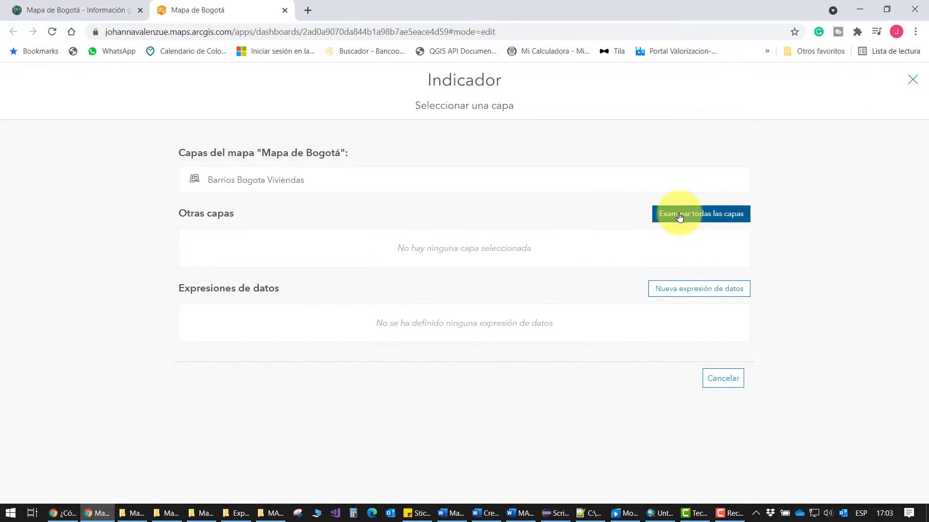
click(265, 180)
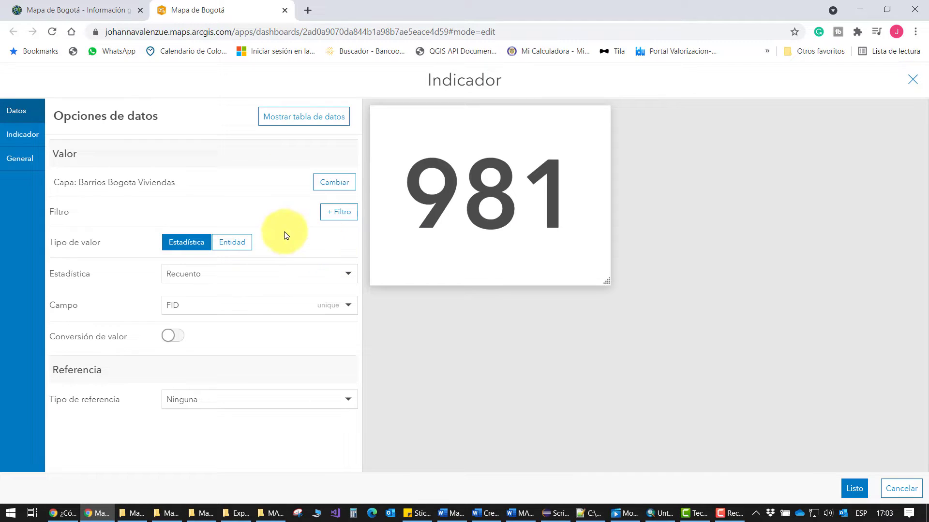
click(187, 272)
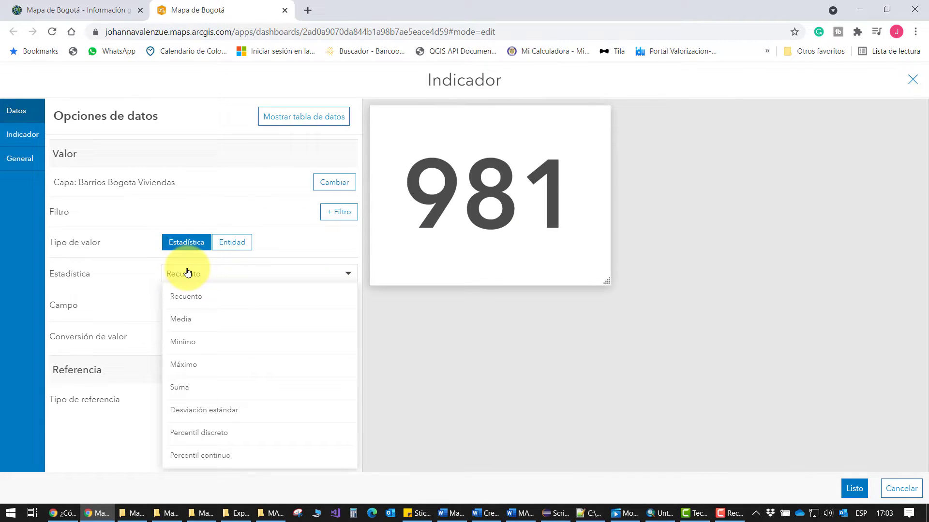
click(192, 297)
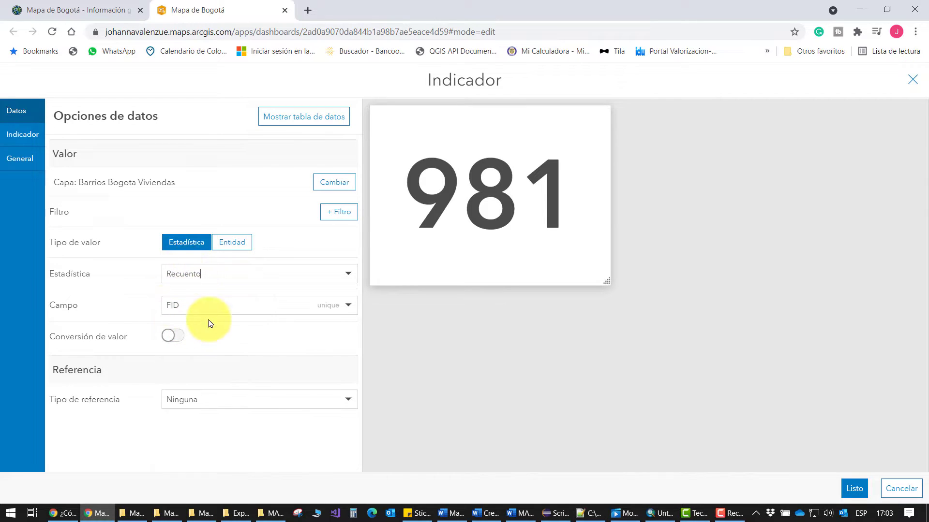
Set the field for the indicator's count statistic to CA
click(225, 310)
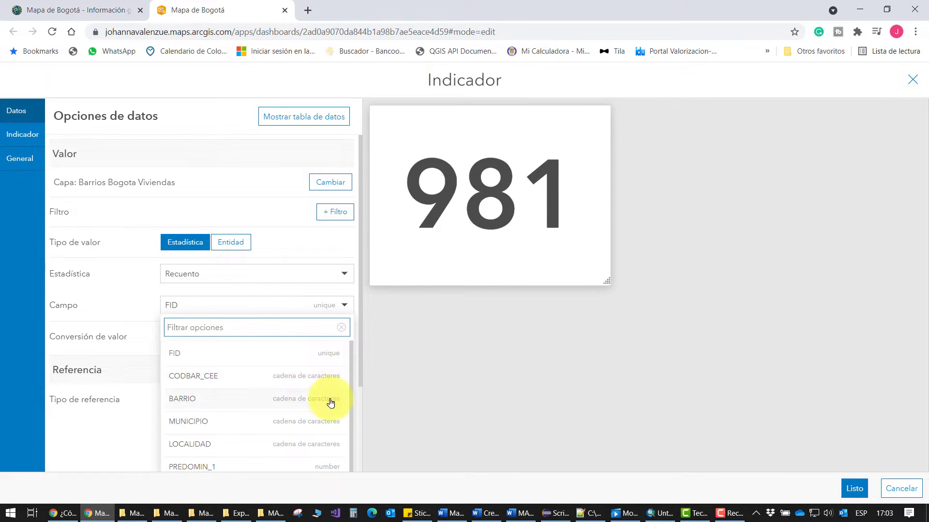
drag(351, 365, 344, 447)
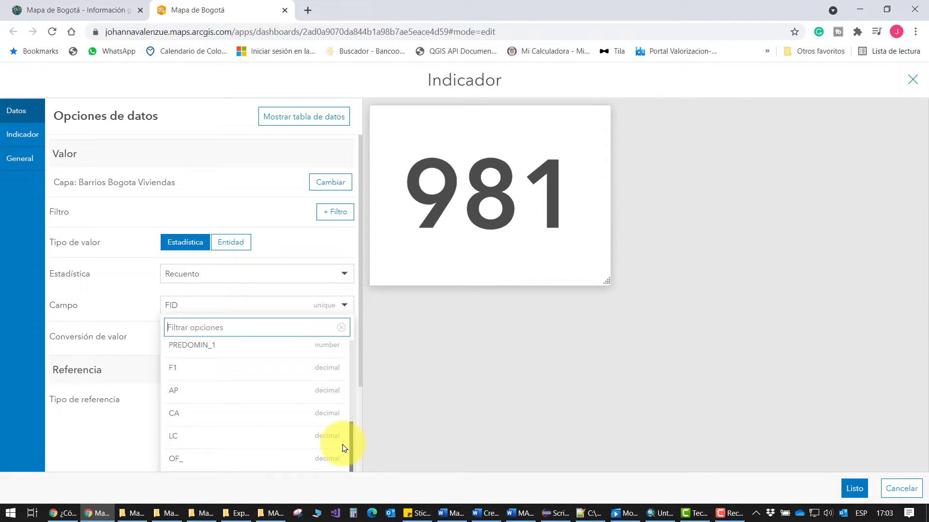
click(196, 414)
Change the colour of the indicator's central text to dark blue #004da8
click(22, 135)
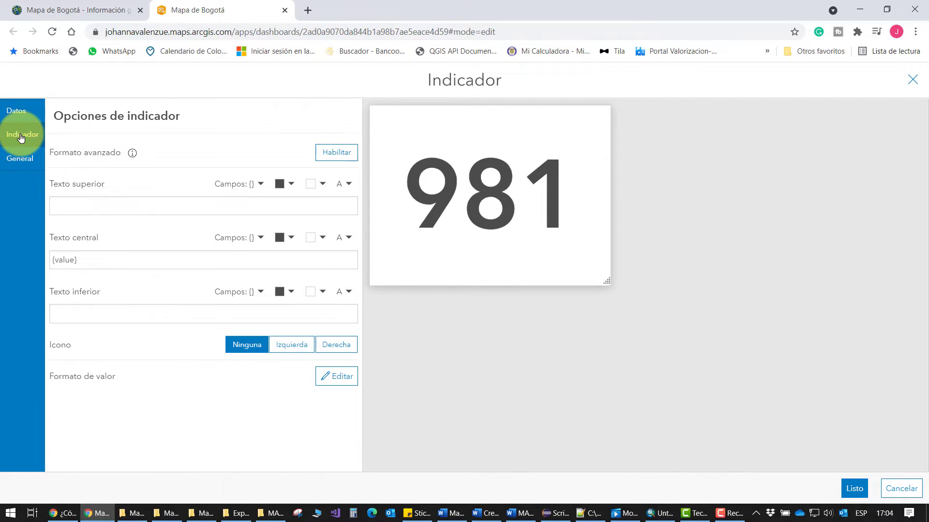
click(286, 237)
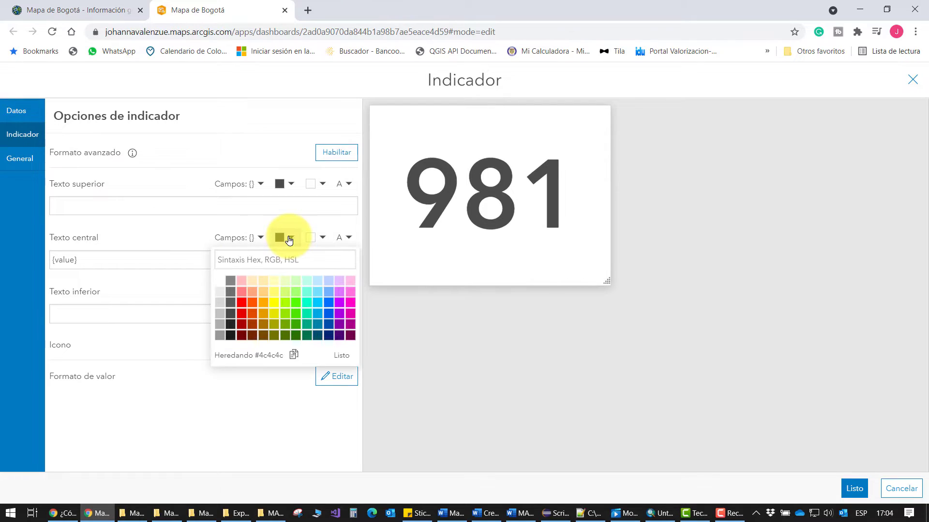
click(324, 324)
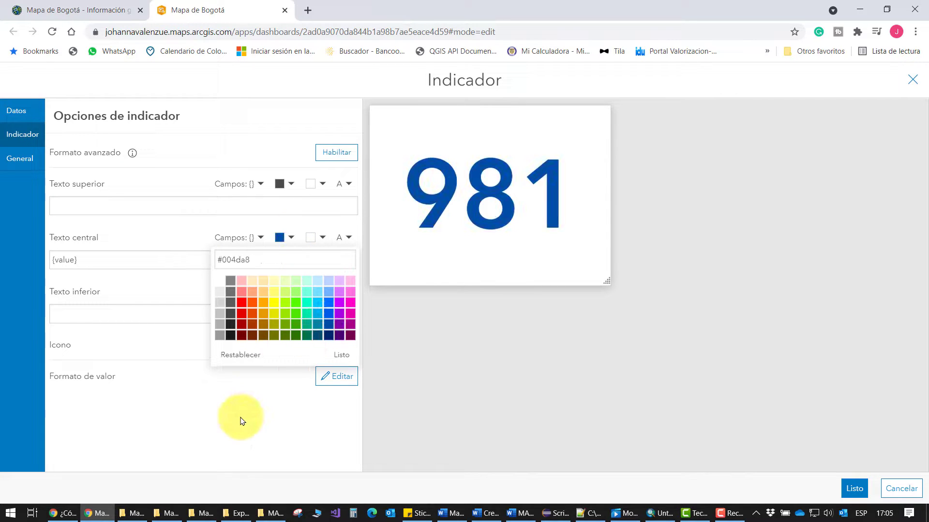
click(240, 420)
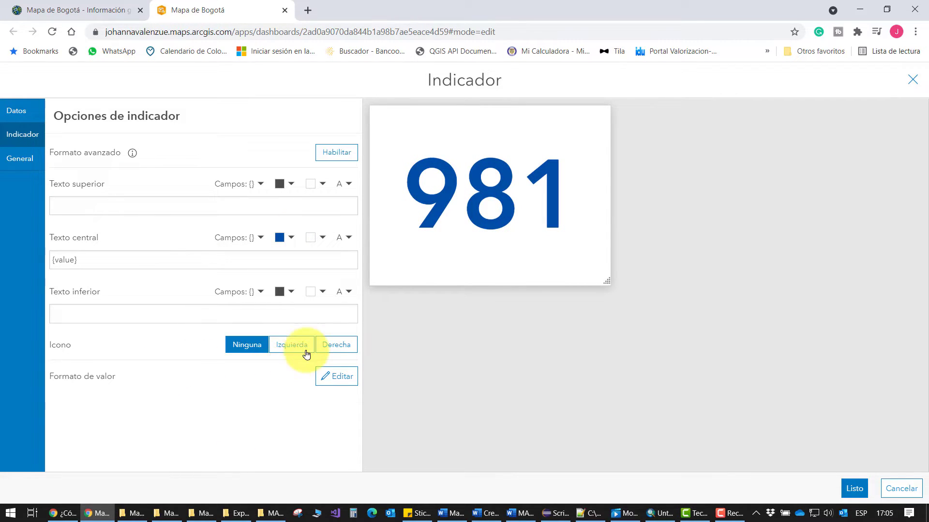
Add the house icon from the Hub set to the right of the indicator value and colour it purple #4c0073
click(334, 345)
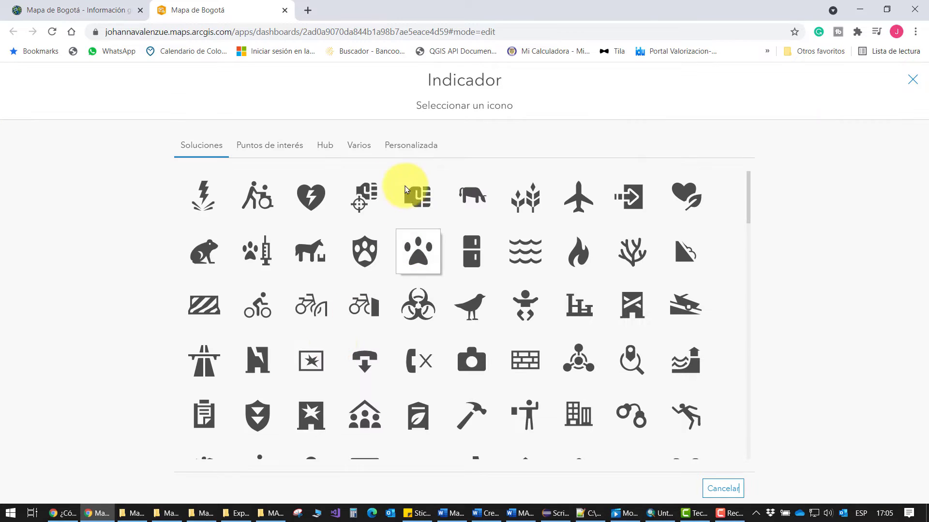
click(330, 146)
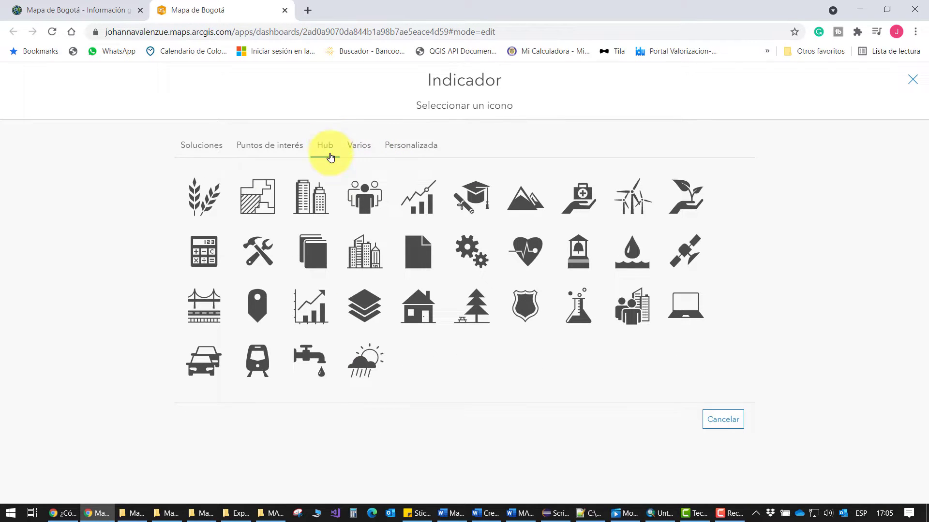
click(416, 309)
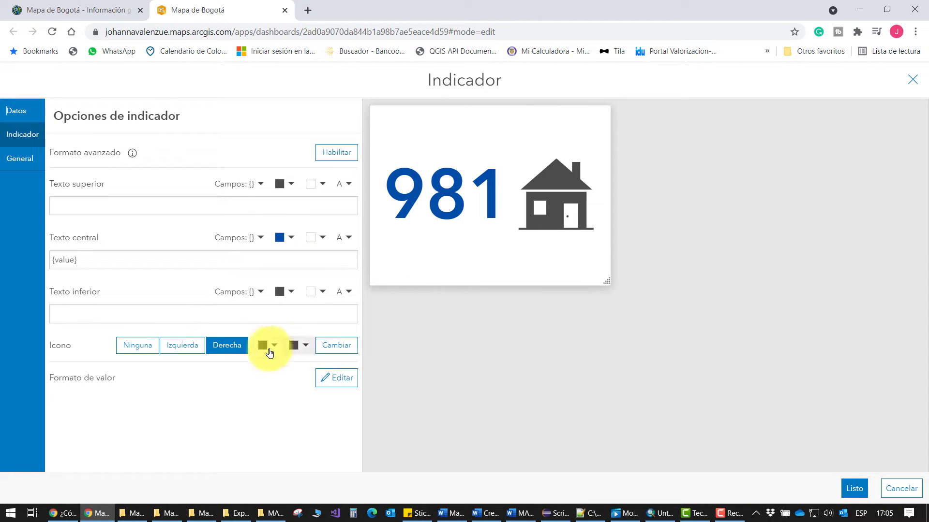
click(275, 346)
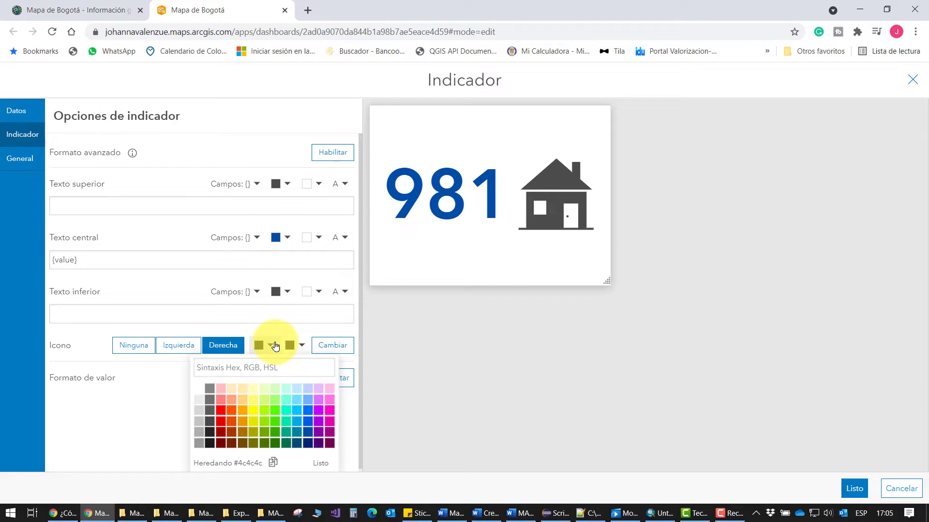
click(319, 444)
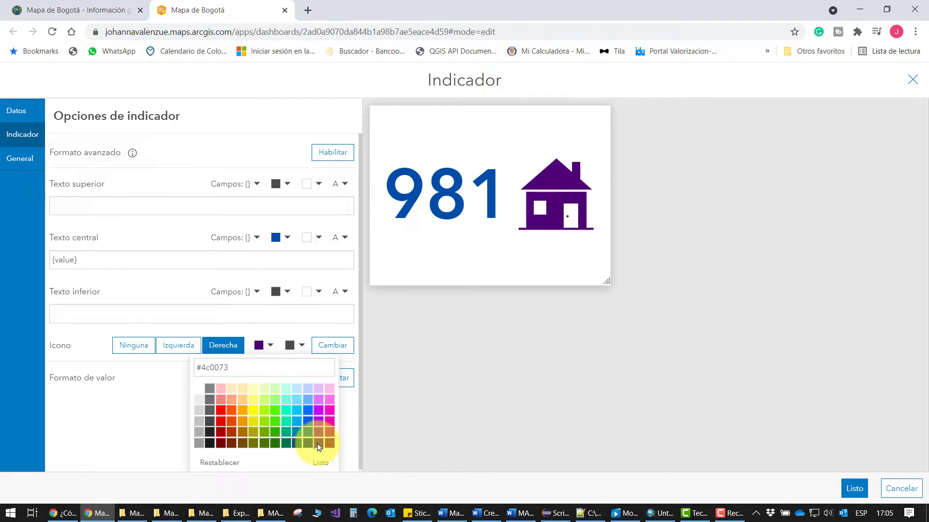
click(150, 412)
Name the indicator Indicador_viviendas and give it the title Viviendas
click(15, 160)
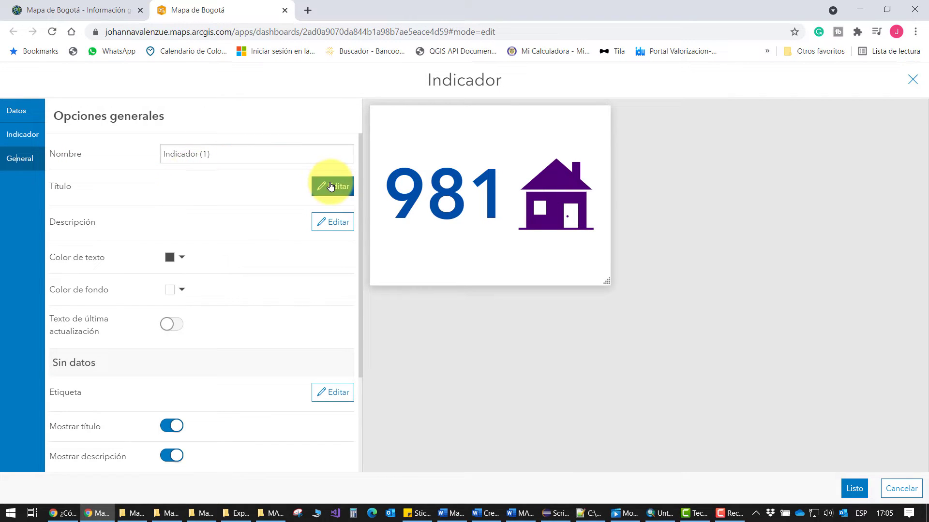
drag(197, 151, 261, 152)
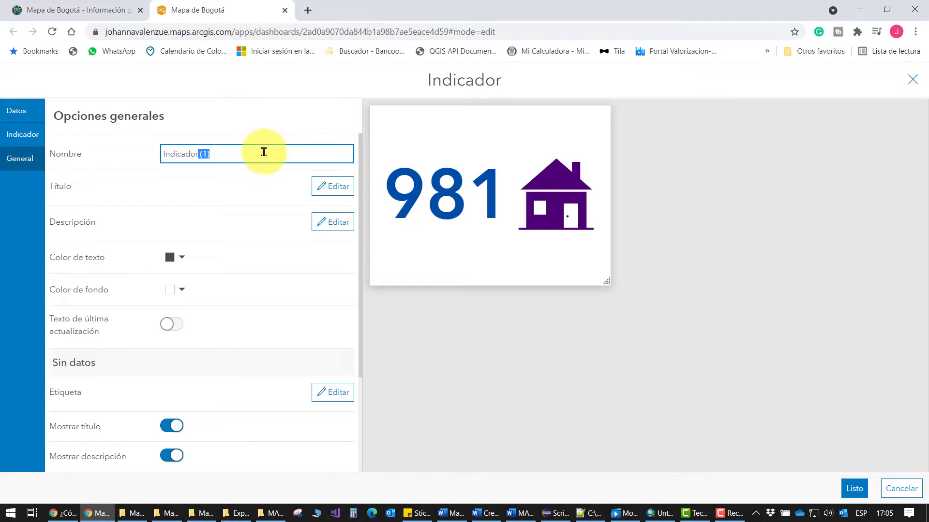
text(_viviendas)
click(333, 186)
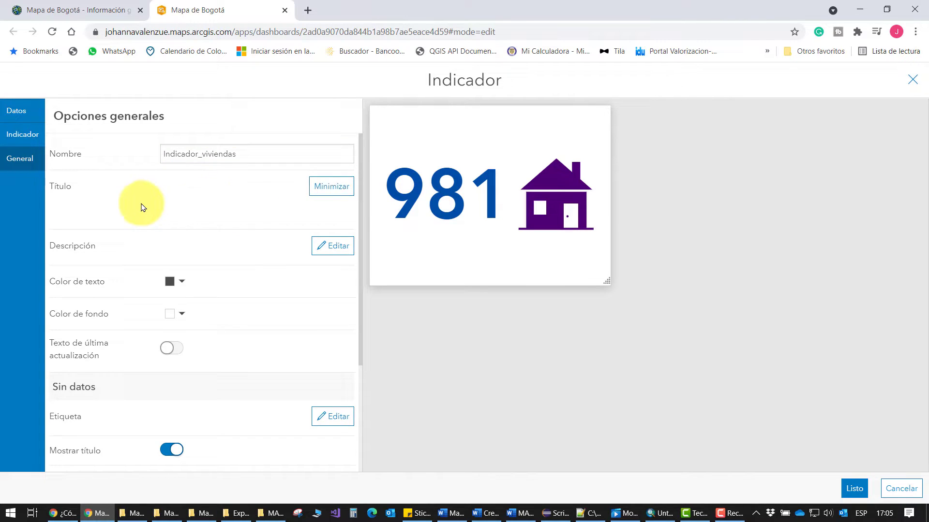
click(96, 269)
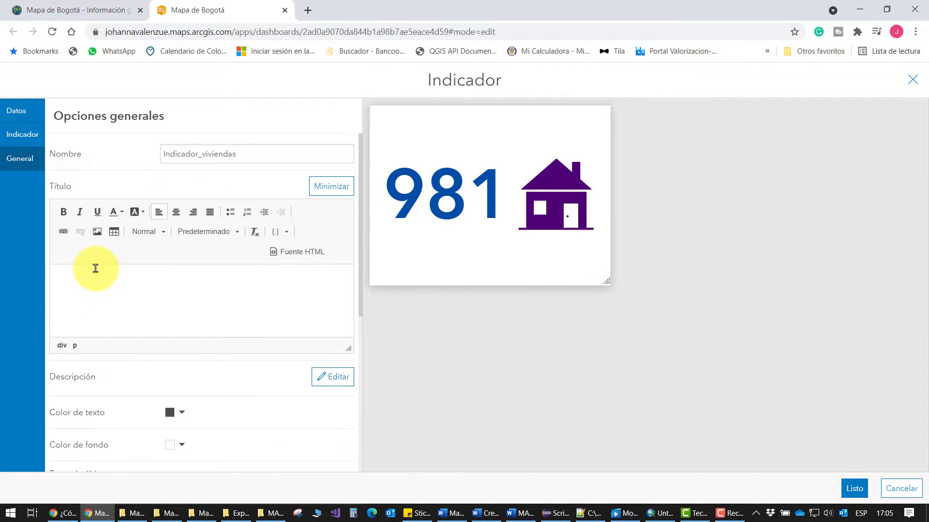
text(Viviendas)
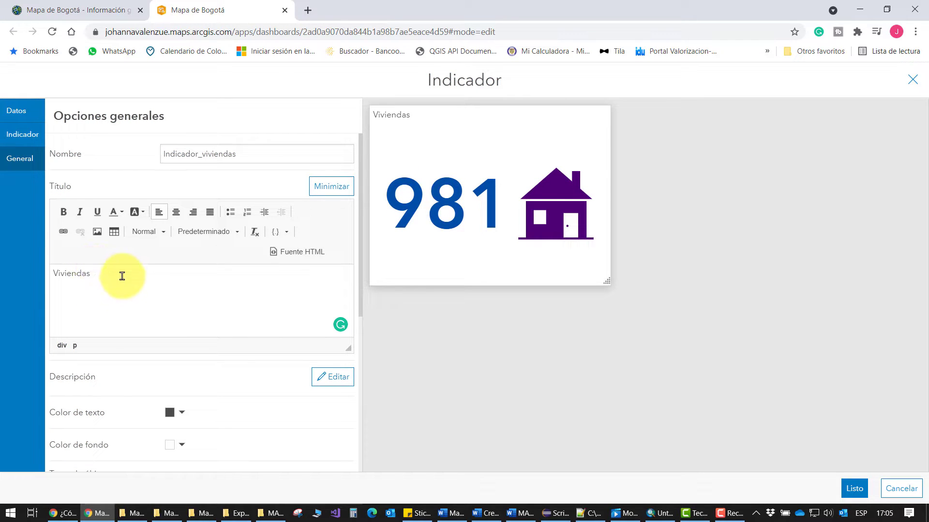
Format the Viviendas title as bold, centred and Encabezado 1
drag(122, 274, 27, 273)
click(63, 212)
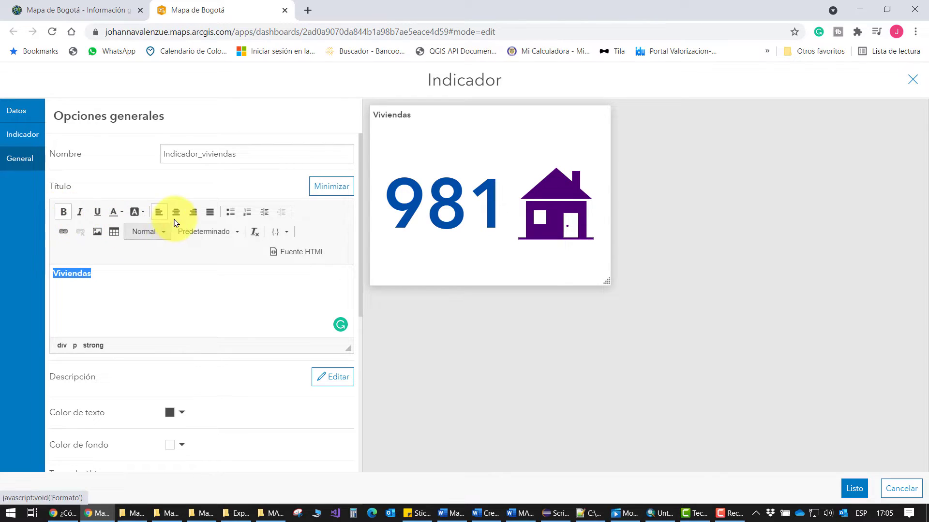
click(176, 212)
click(156, 233)
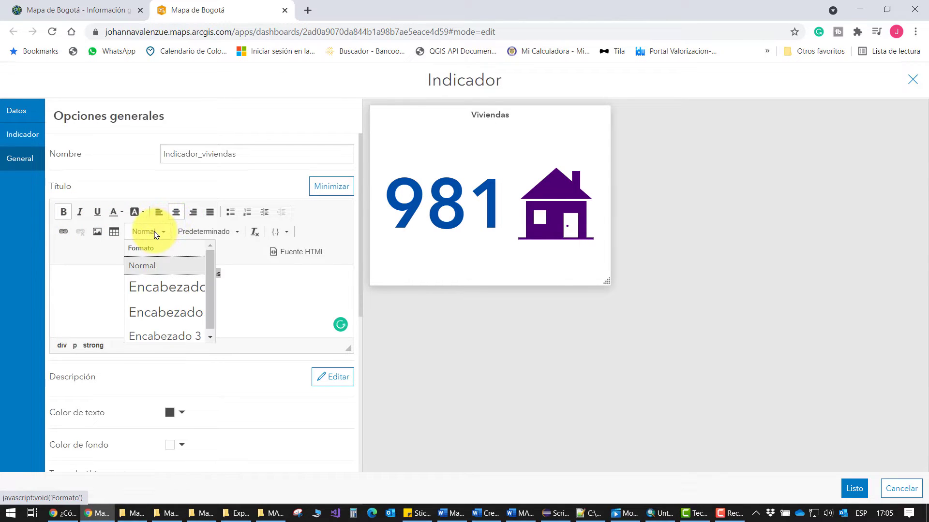
click(154, 300)
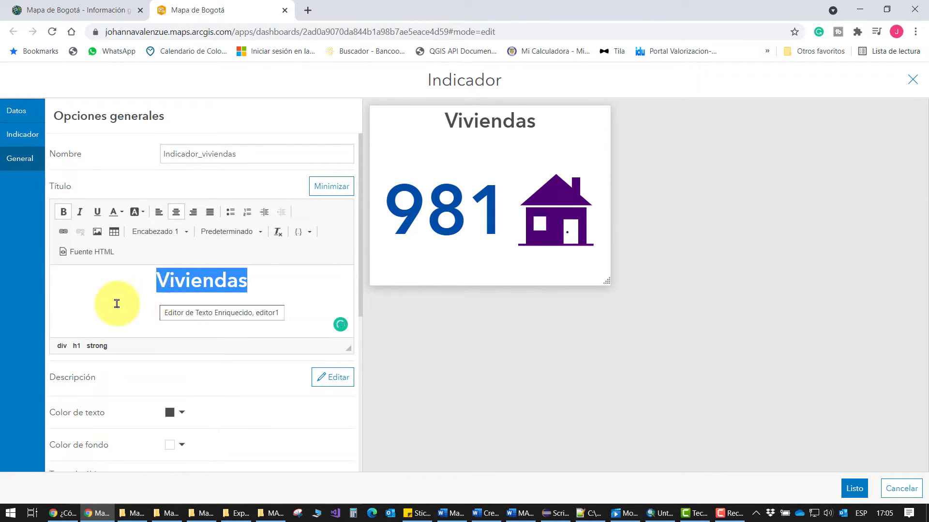
click(157, 307)
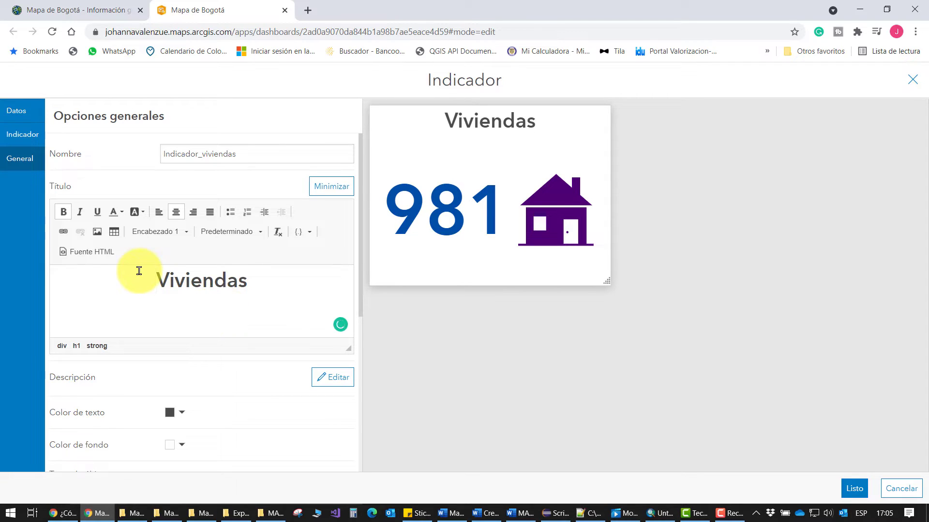
Set the indicator's text colour to magenta, turn on the last update text and finish the indicator
scroll(213, 382, down, 4)
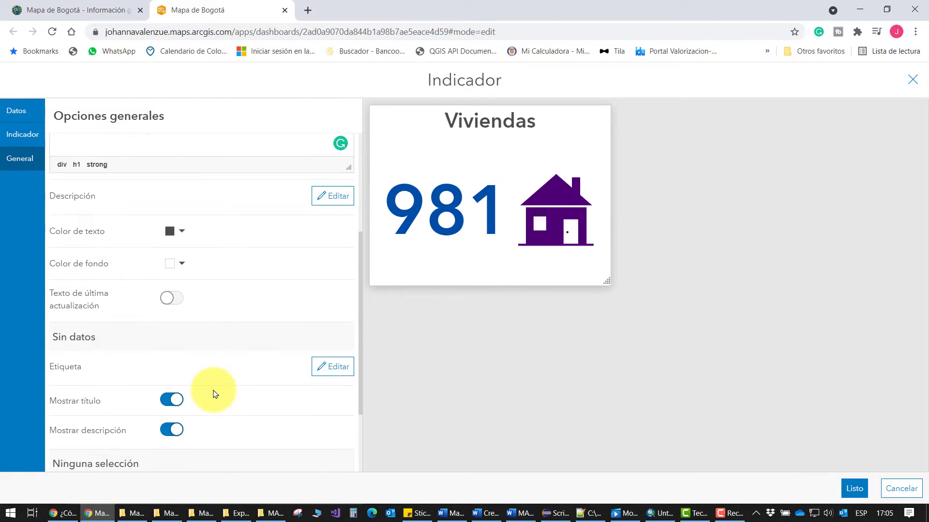
click(183, 232)
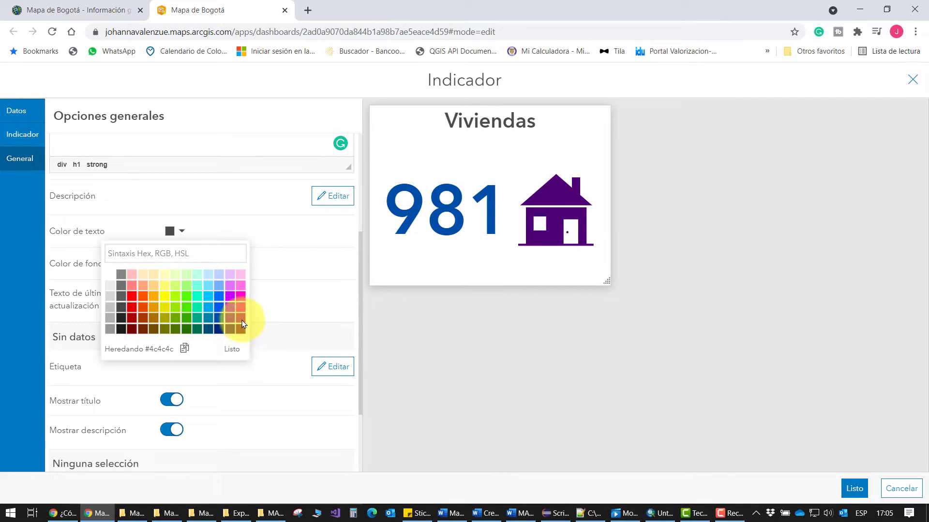
click(854, 488)
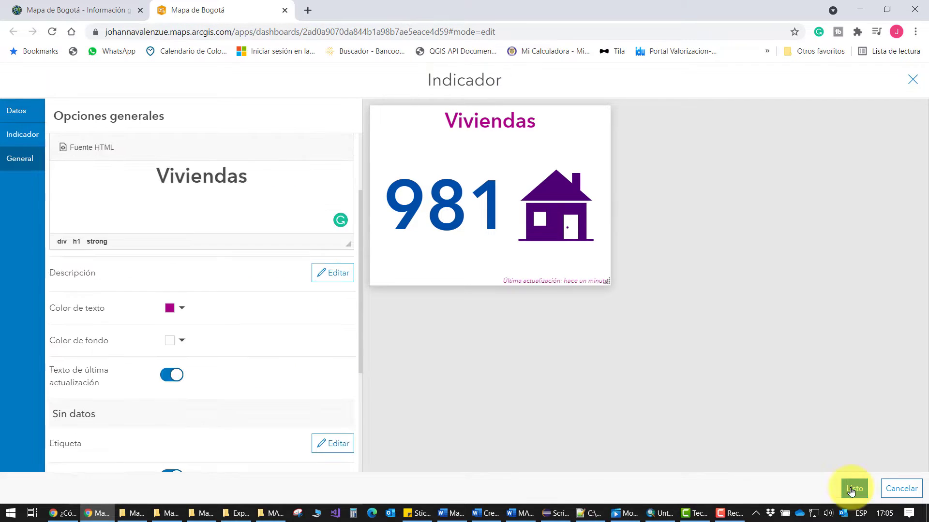
Dock the Viviendas indicator on the right side of the map and narrow its panel so the map takes most of the width
drag(469, 307, 176, 311)
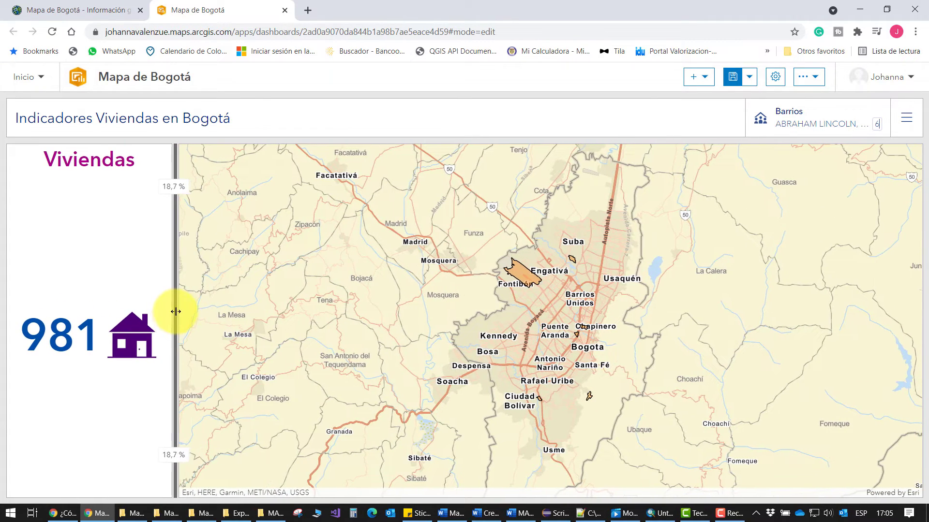
mouse_move(18, 150)
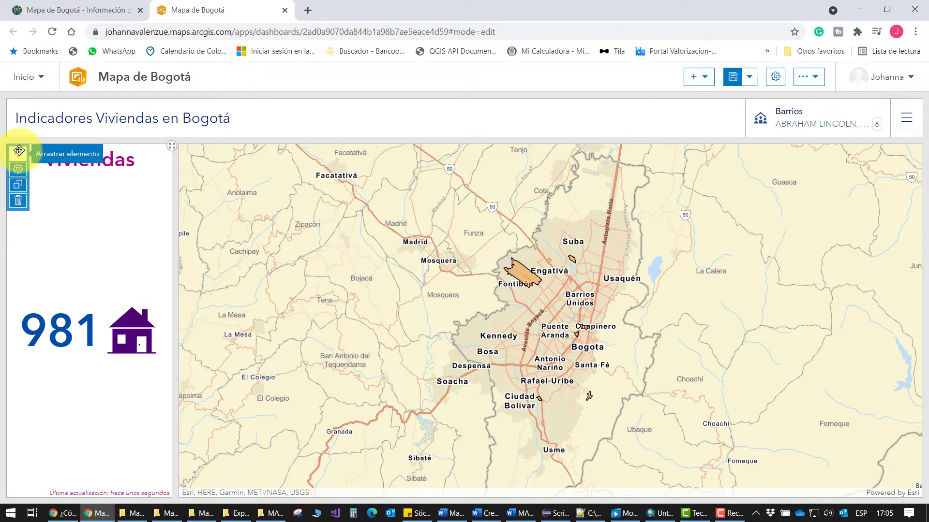
drag(19, 154, 922, 317)
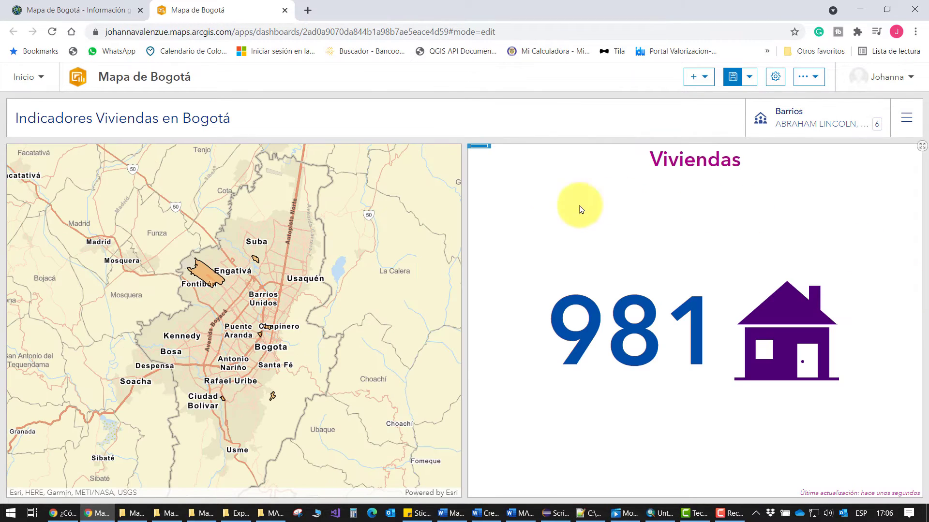
drag(464, 302, 787, 284)
Enable Leyenda, Visibilidad de capa, Conmutador de mapas base, Buscar and Acercar/Alejar in the map element's settings
click(18, 170)
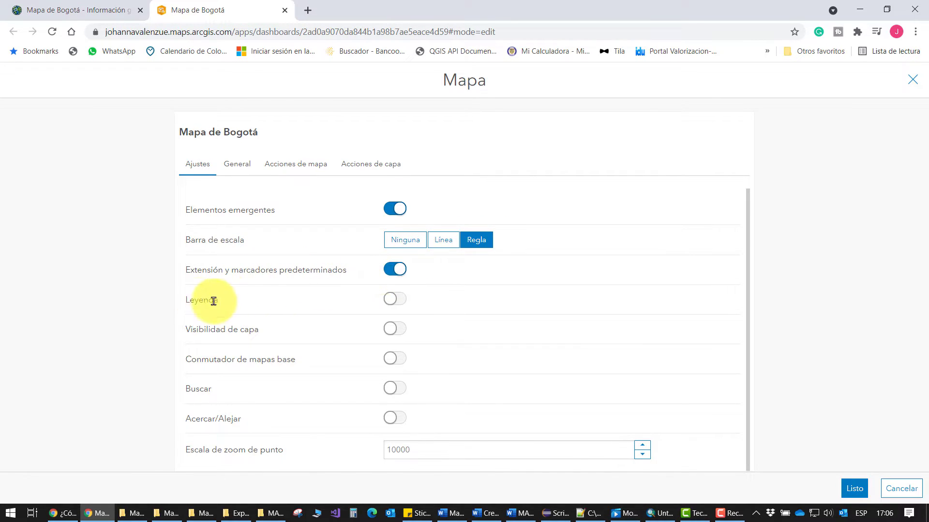
click(397, 300)
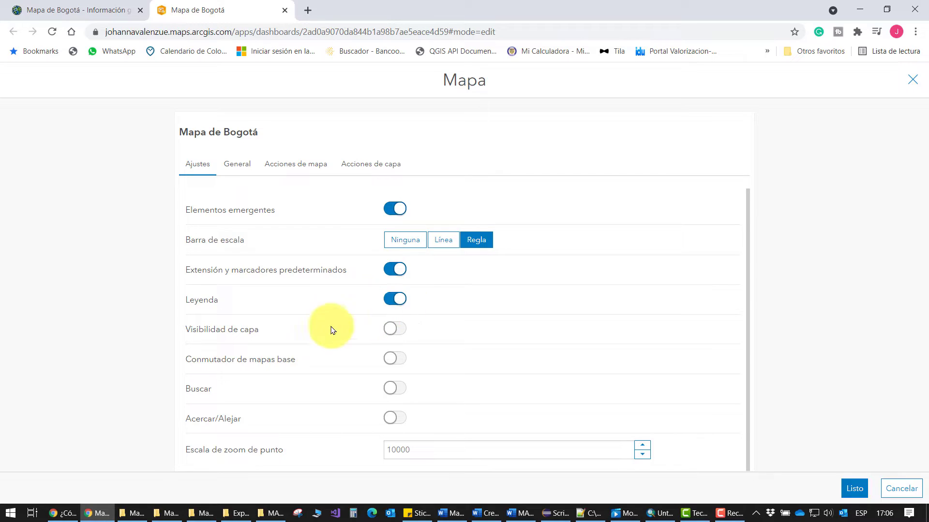
click(394, 331)
click(403, 364)
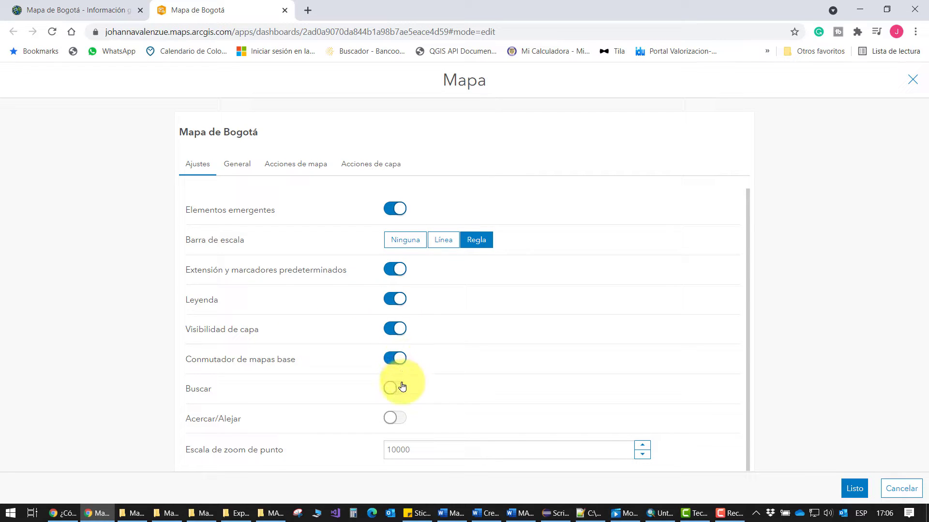
click(399, 390)
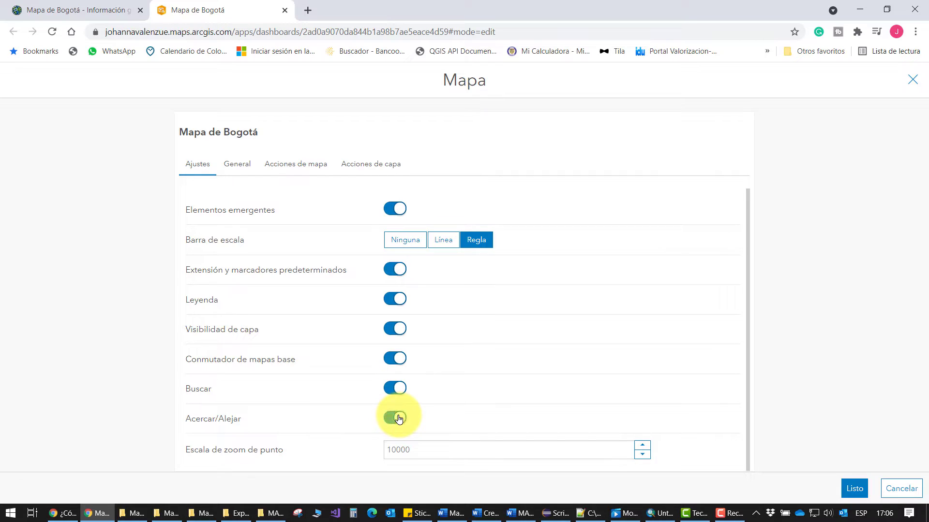
Add a filter action on map extent change that targets Indicador_viviendas
click(245, 166)
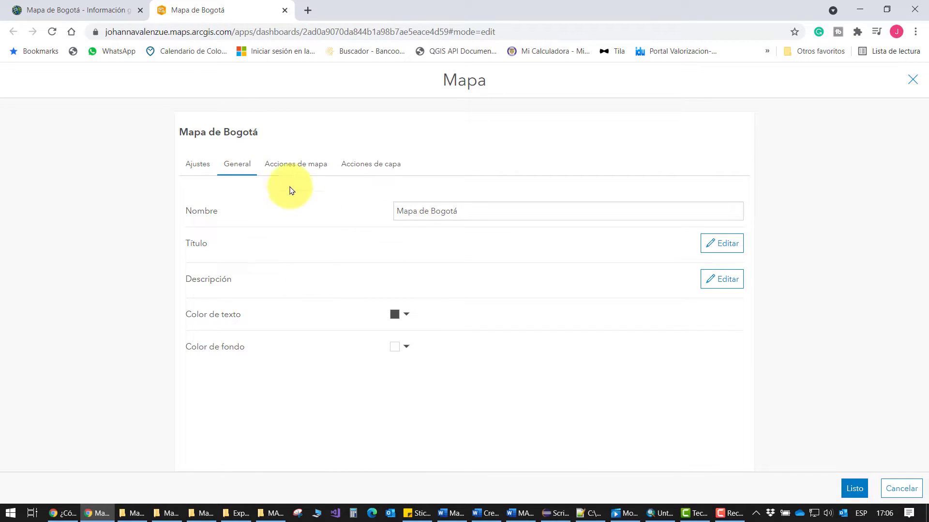
click(290, 165)
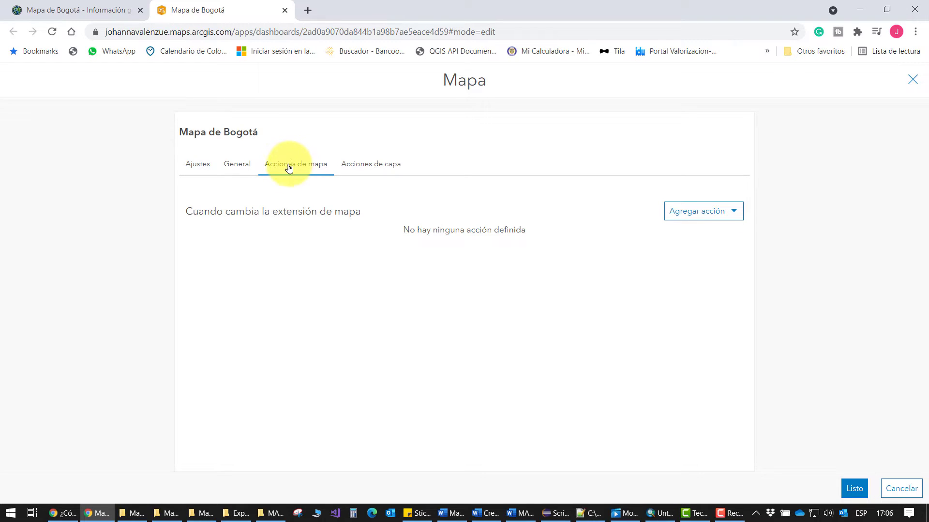
click(706, 215)
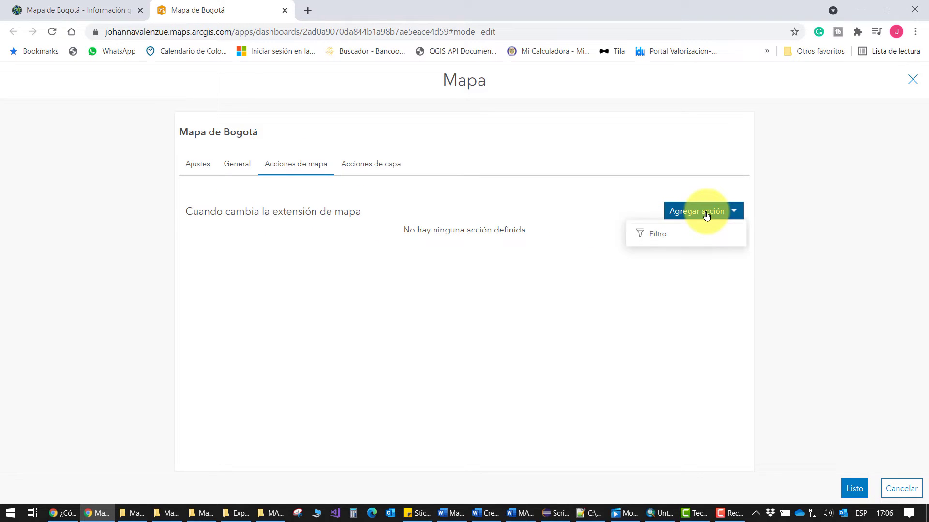
click(672, 234)
click(692, 234)
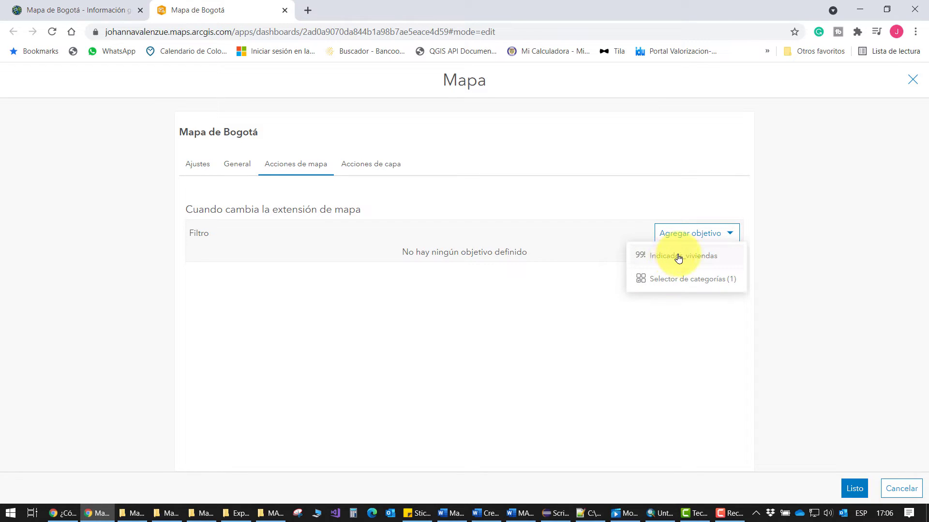
click(679, 258)
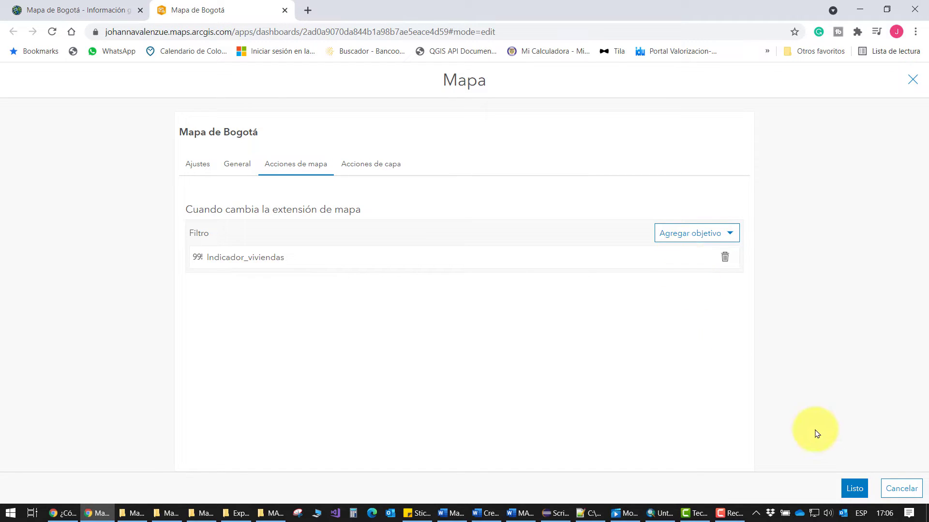
Finish the map settings and clear the AGUAS CLARAS selection in the Barrios selector
click(853, 488)
click(774, 223)
click(774, 247)
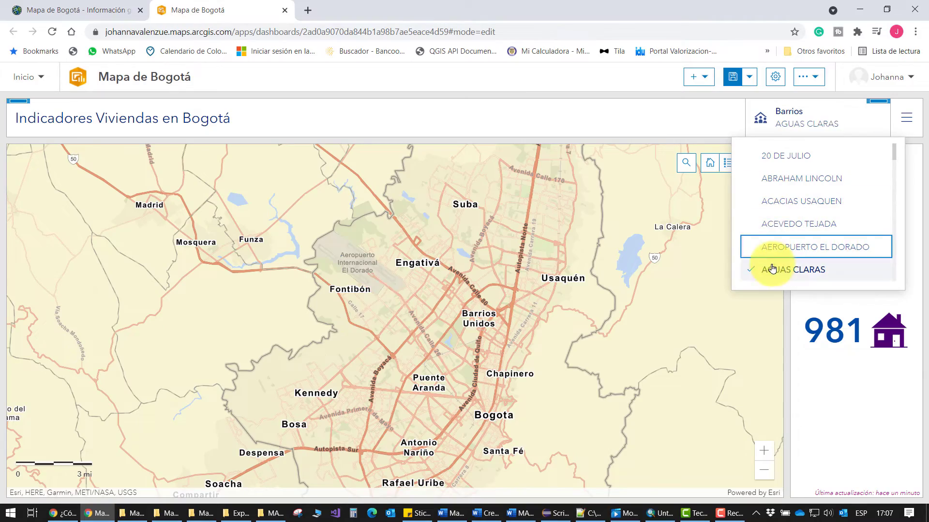
click(773, 270)
Check how the Viviendas indicator responds to different map extents around Engativá and inspect the PARIS GAITAN neighbourhood's attributes
scroll(487, 319, up, 2)
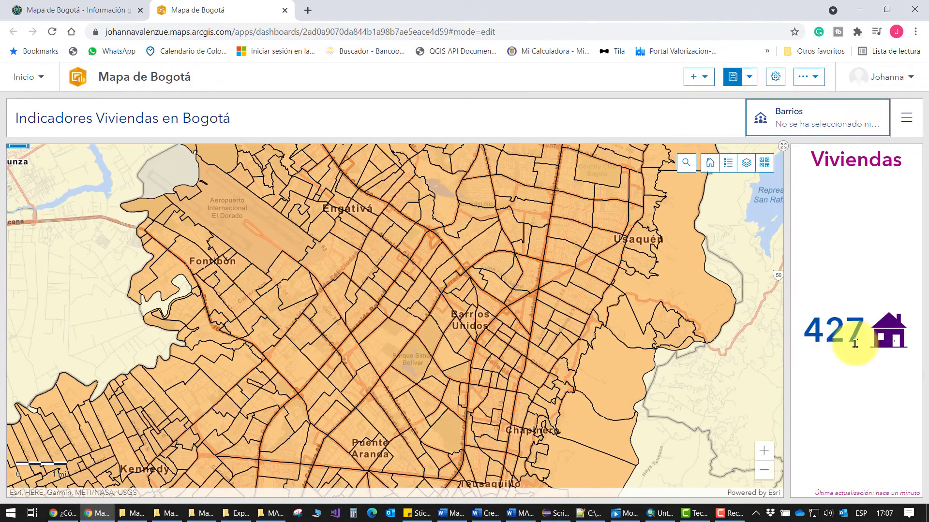
scroll(460, 317, up, 3)
scroll(471, 371, up, 4)
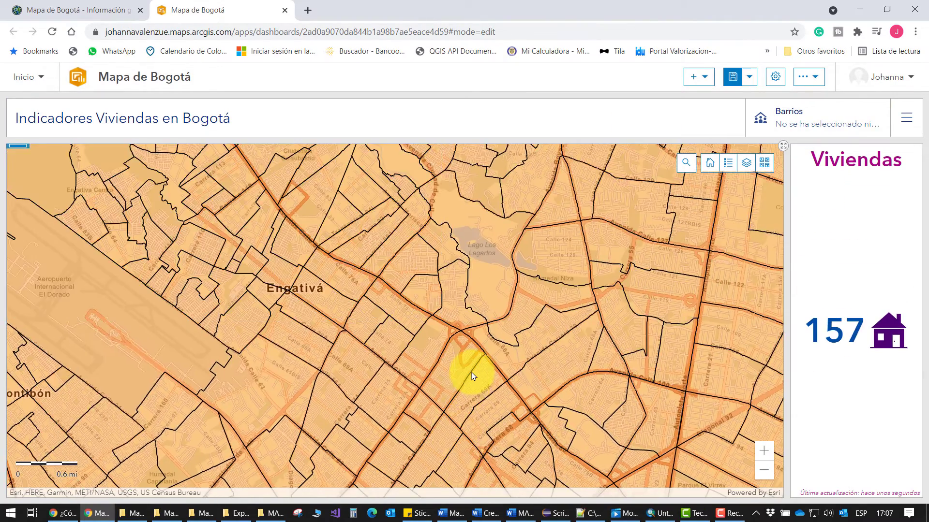
drag(273, 275, 489, 361)
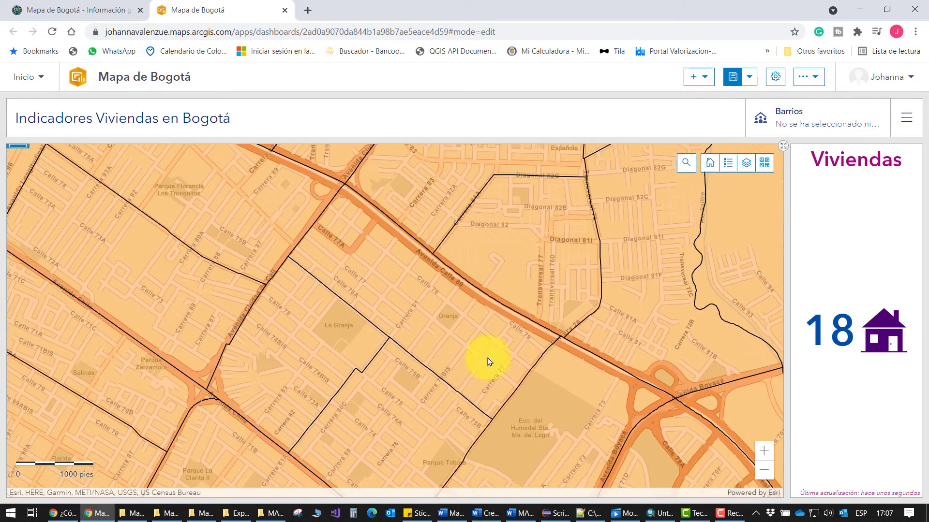
drag(564, 242, 489, 429)
scroll(495, 411, down, 1)
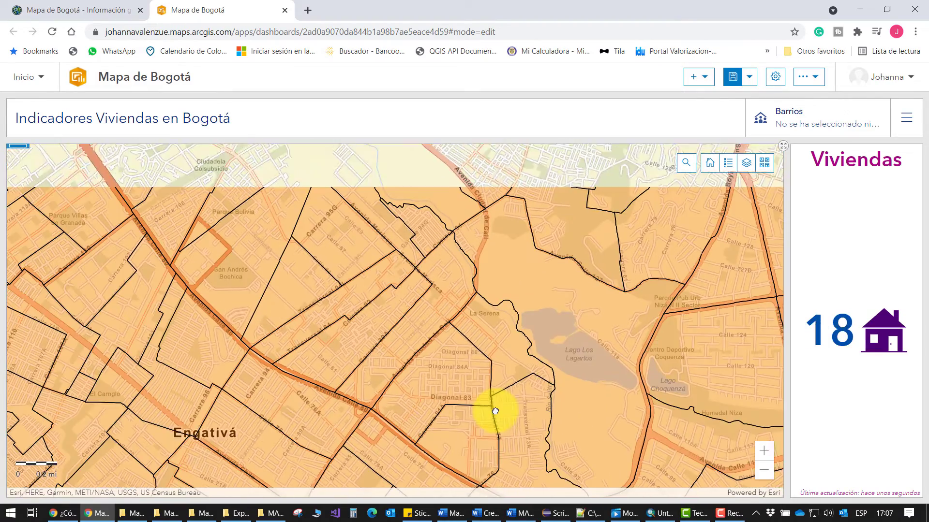
click(453, 377)
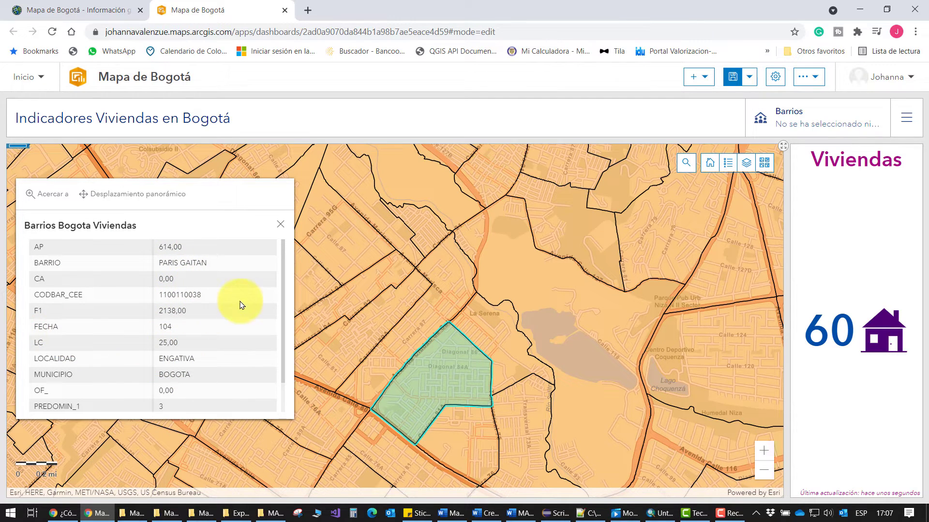
click(280, 224)
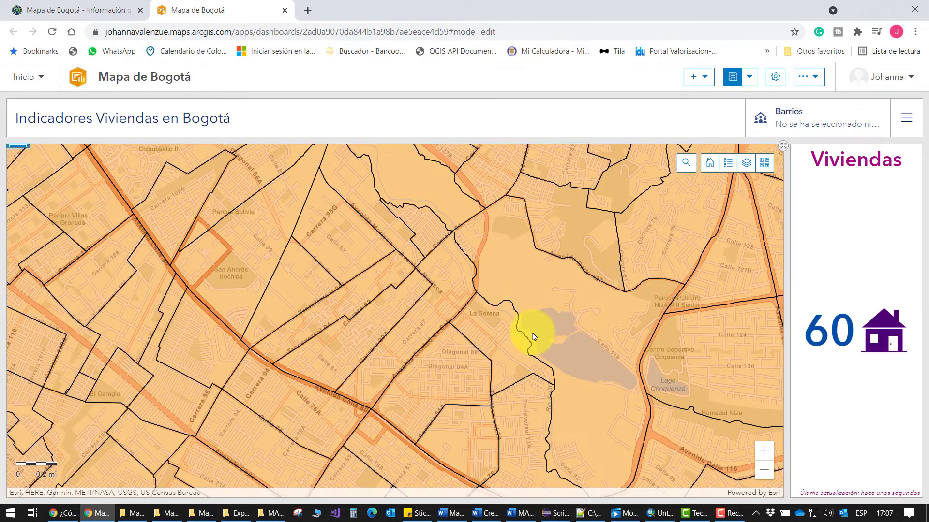
scroll(530, 334, down, 2)
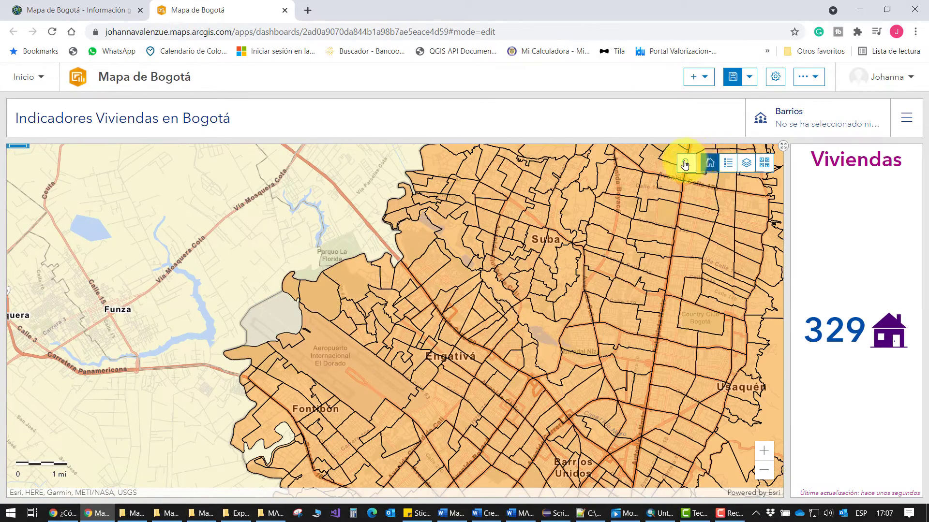
Try the map's search tool, return to the home extent, and check the legend and layer visibility tools
click(685, 165)
click(691, 164)
click(706, 164)
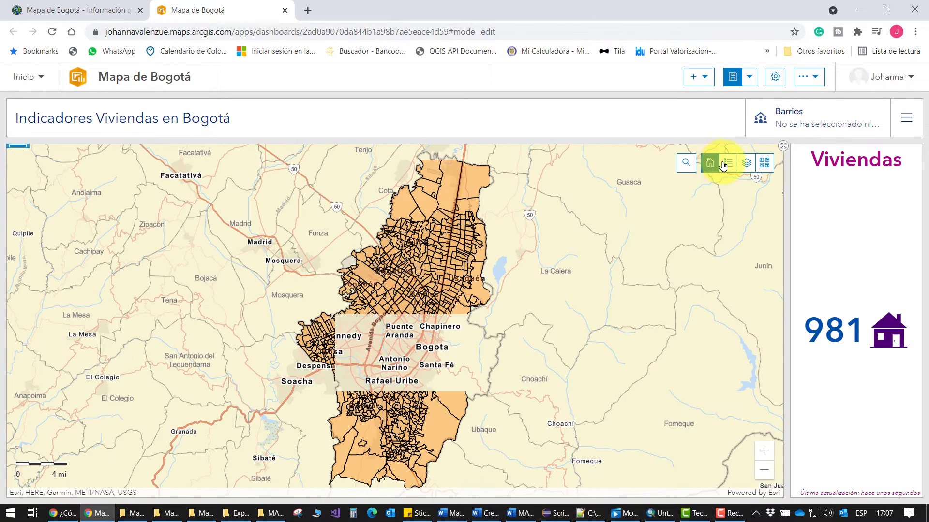
click(727, 165)
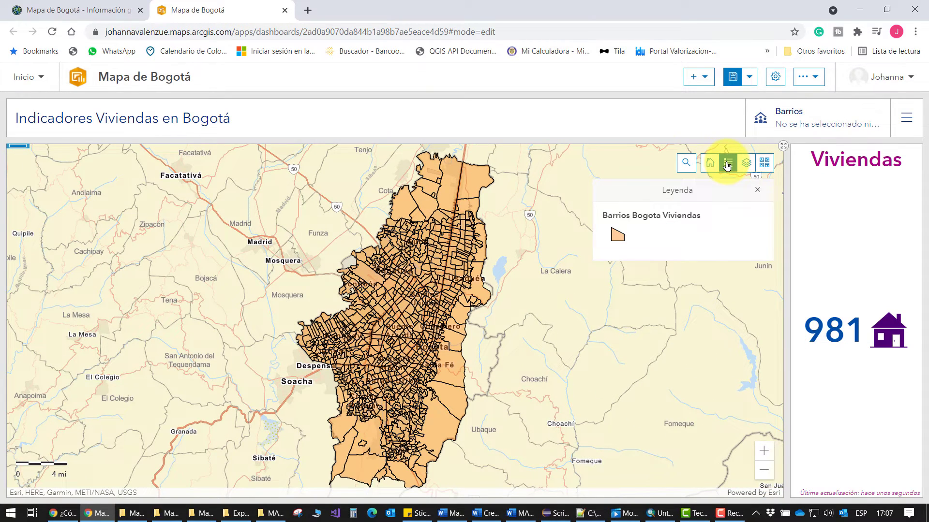
click(727, 166)
click(745, 164)
click(745, 165)
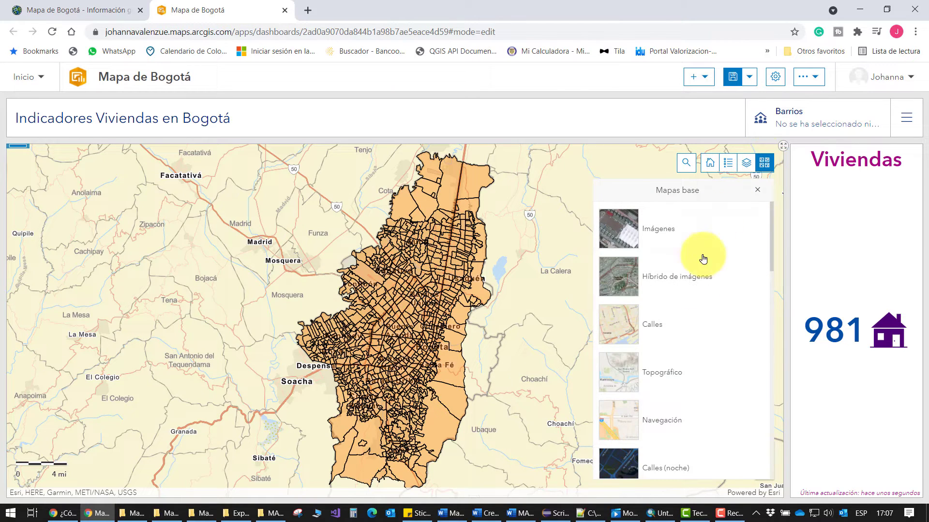
Switch the map's basemap to Navegación and close the basemap gallery
scroll(705, 255, down, 4)
click(678, 245)
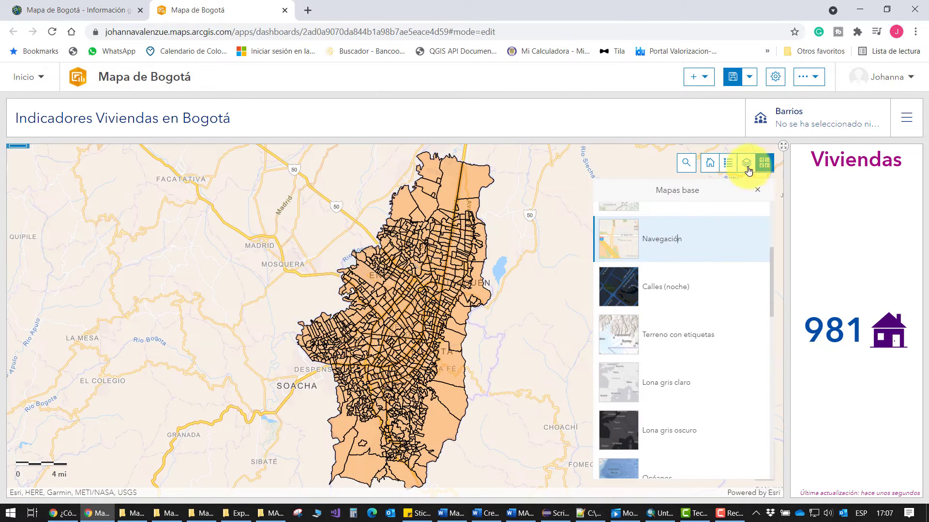
click(763, 166)
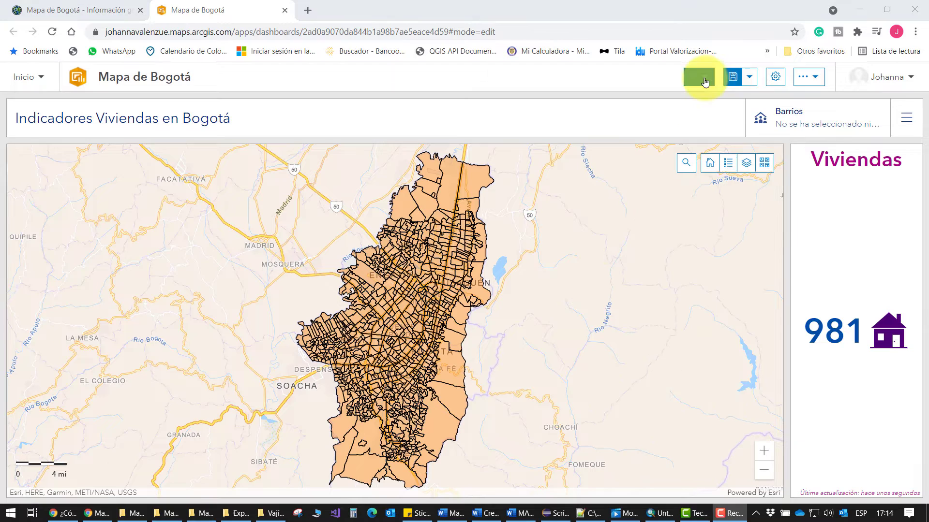
Add a series chart based on the Barrios Bogota Viviendas layer, with its categories taken from Campos
click(698, 77)
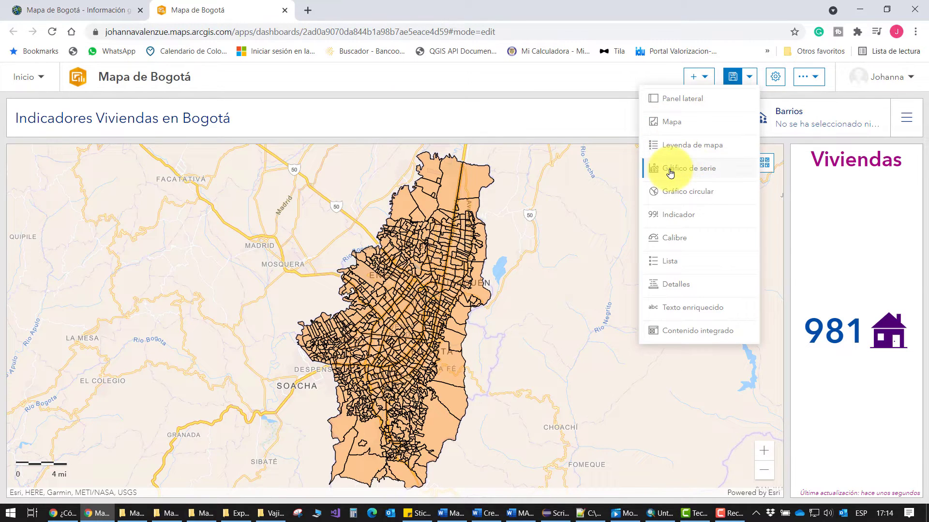
click(669, 173)
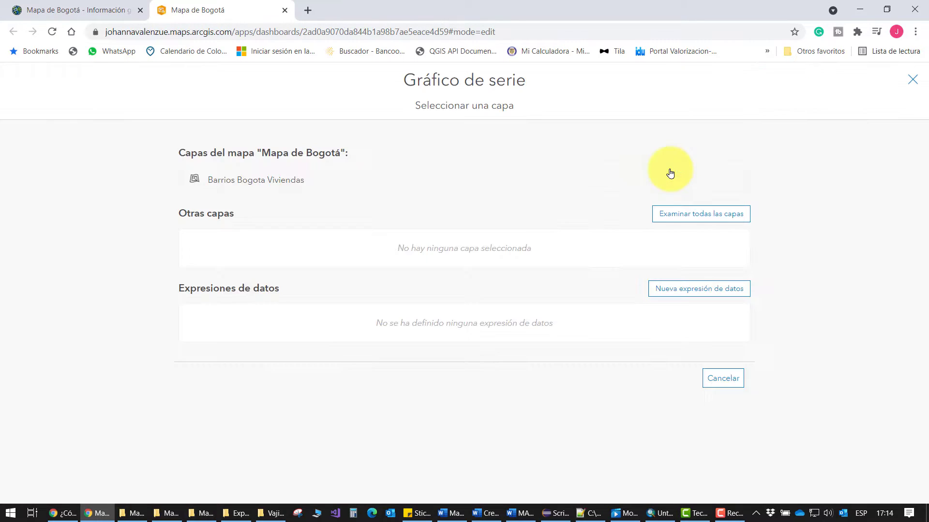
click(259, 179)
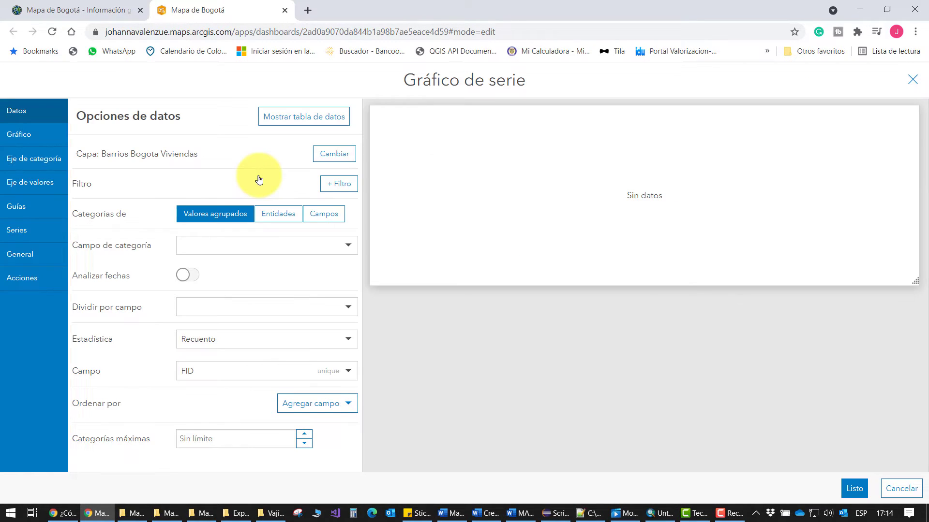
click(317, 216)
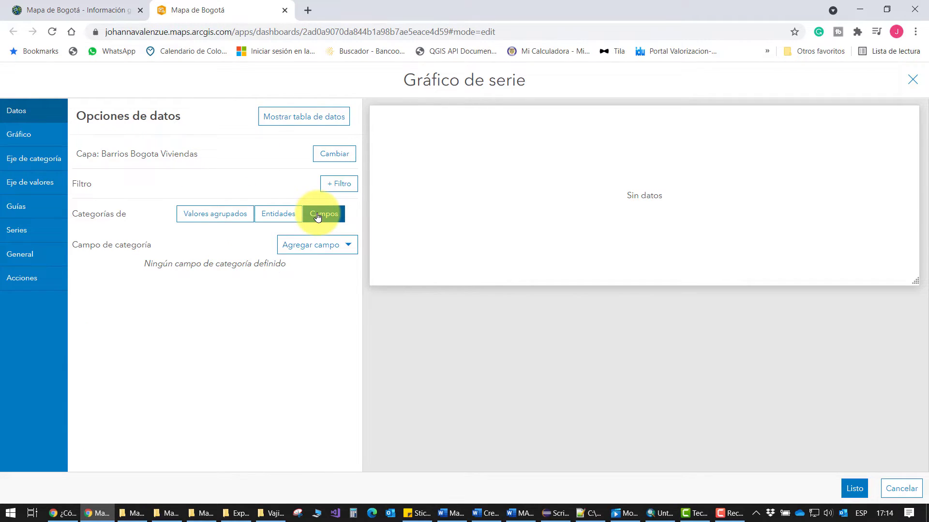
Add F1, AP and CA as the chart's category fields and set the statistic to Suma
click(315, 244)
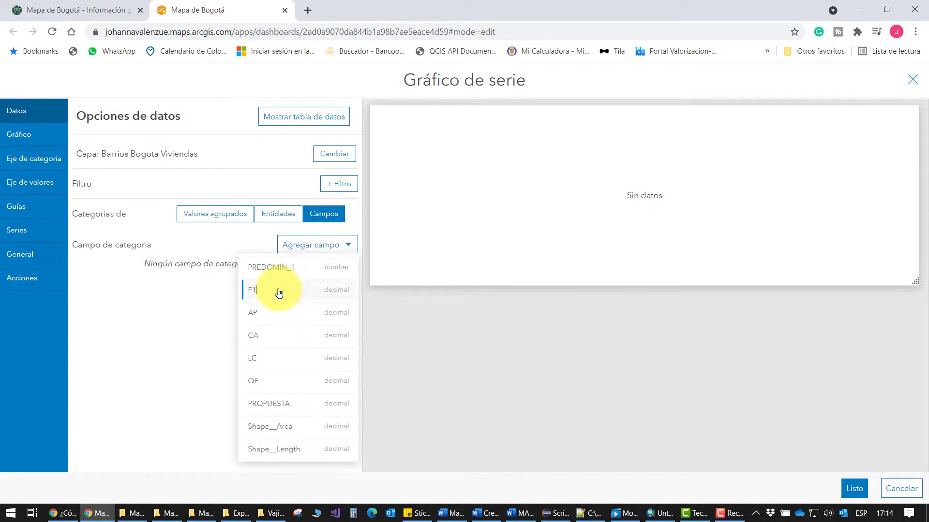
click(279, 292)
click(309, 247)
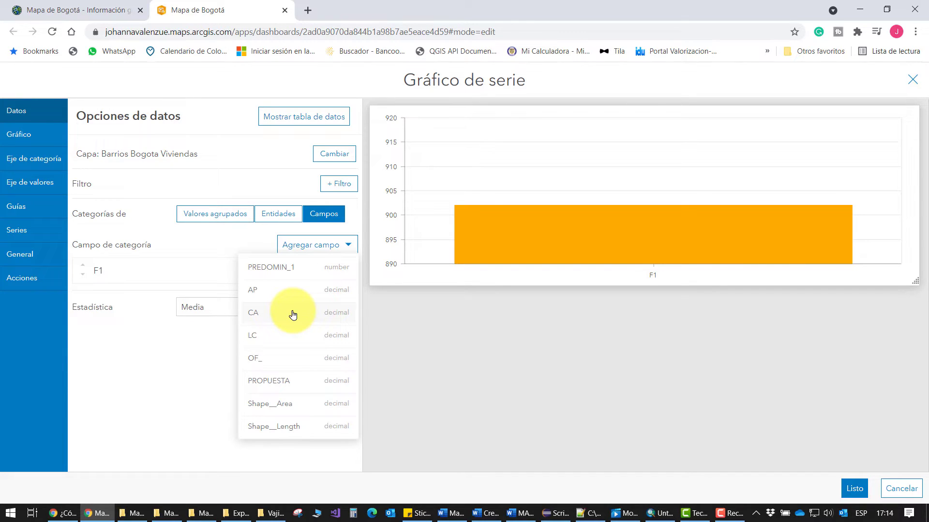
click(296, 294)
click(323, 245)
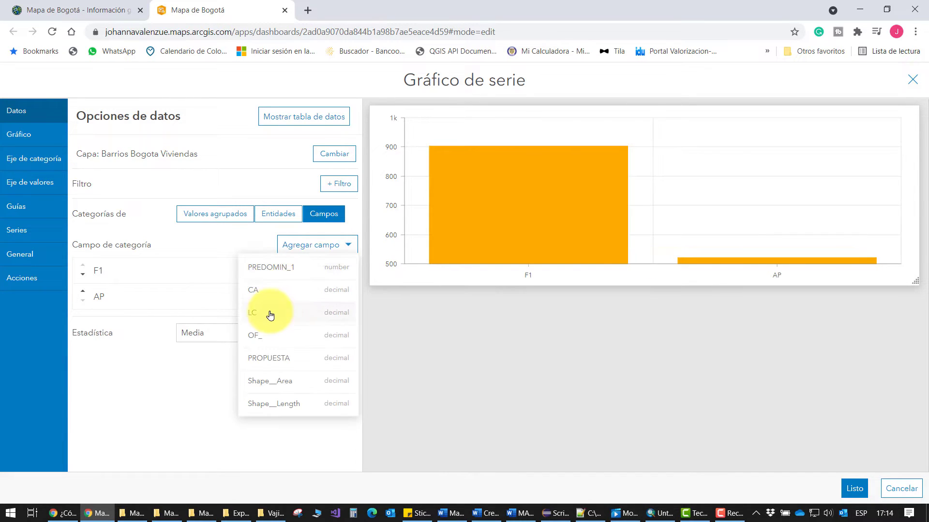
click(273, 297)
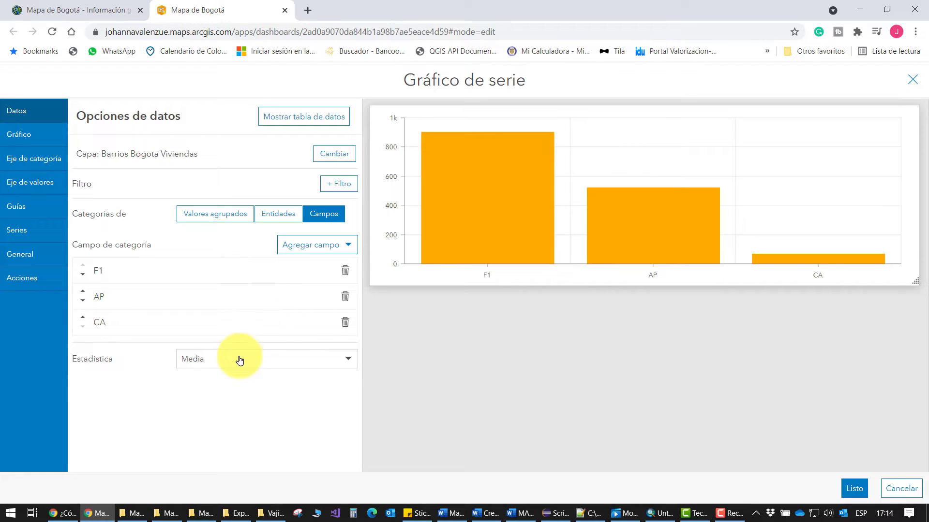
click(227, 366)
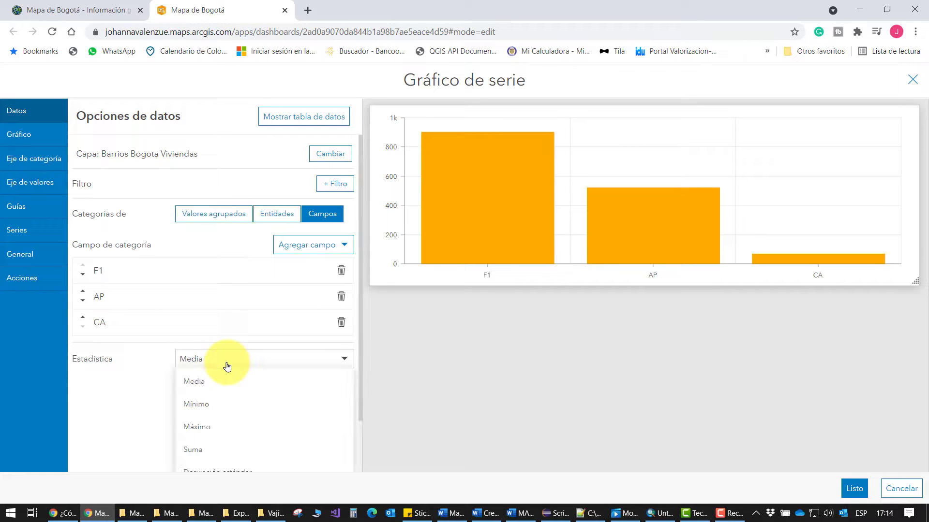
click(204, 453)
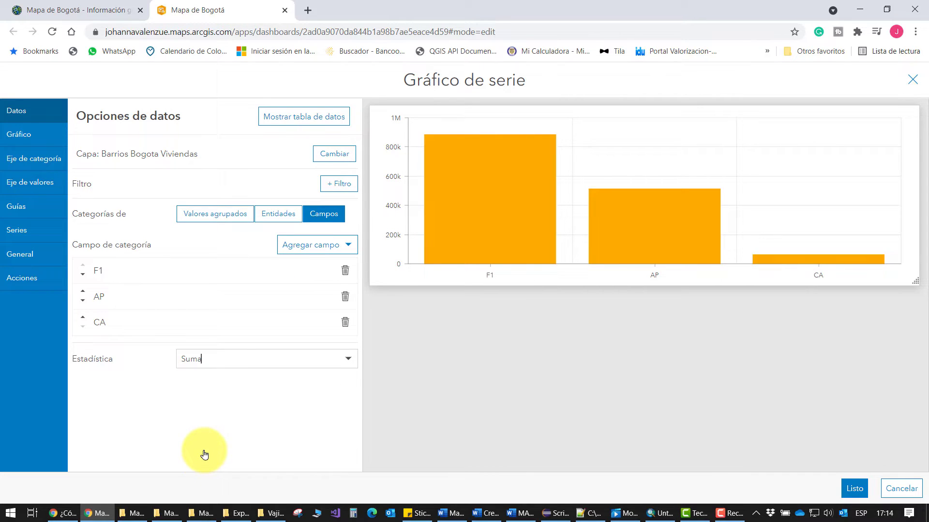
Set the chart's orientation to Horizontal and its font size to 12 px
click(27, 138)
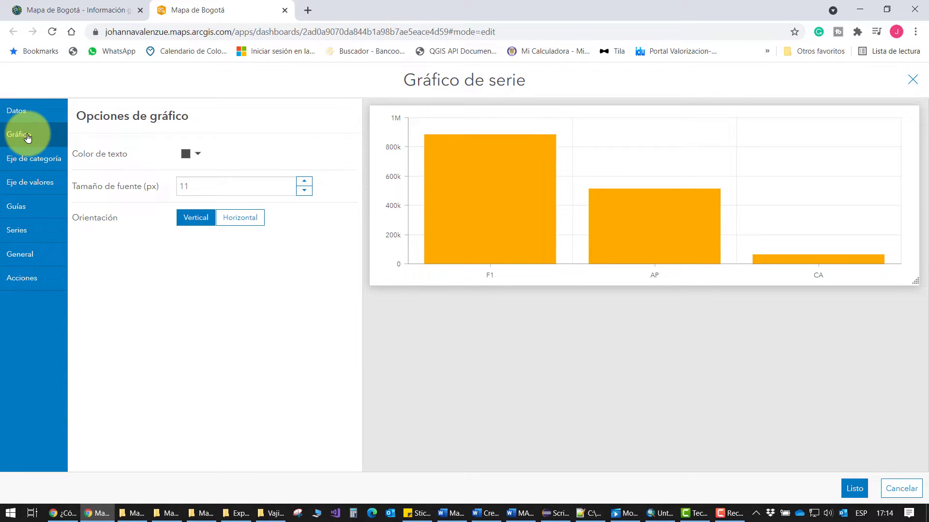
click(231, 219)
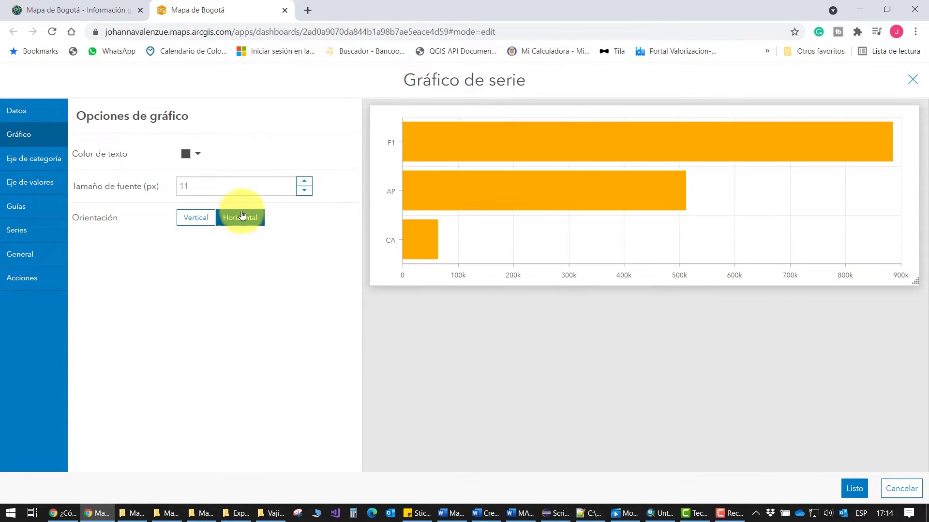
click(304, 182)
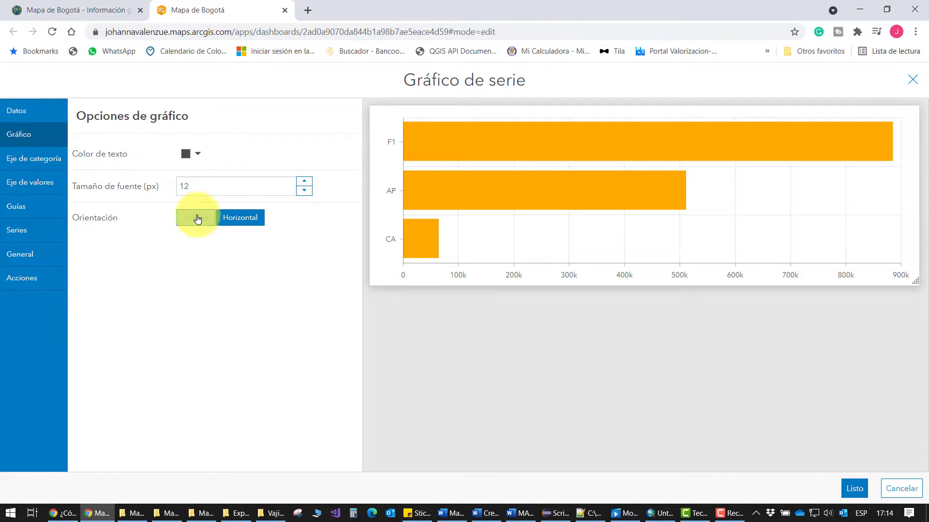
Give the chart's category axis the title "Tipo de Vivienda"
click(36, 164)
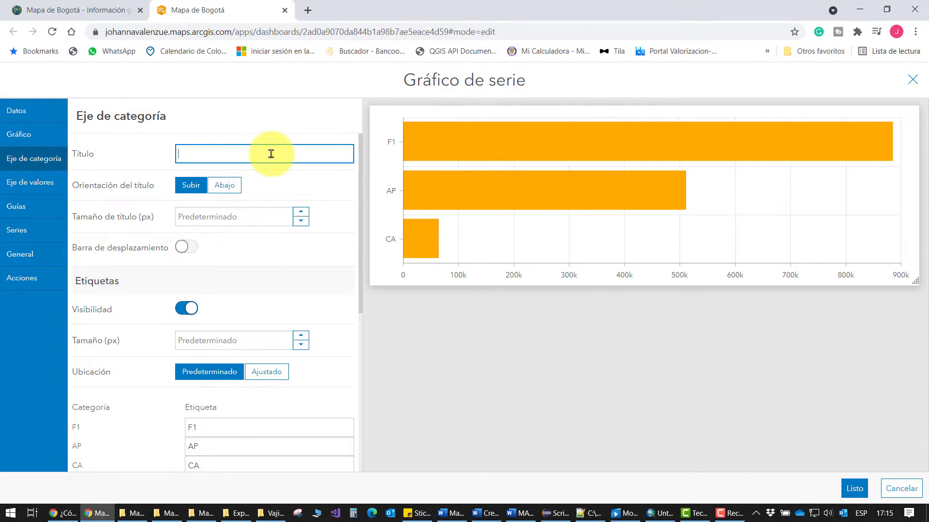
text(Tipo de Vivienda)
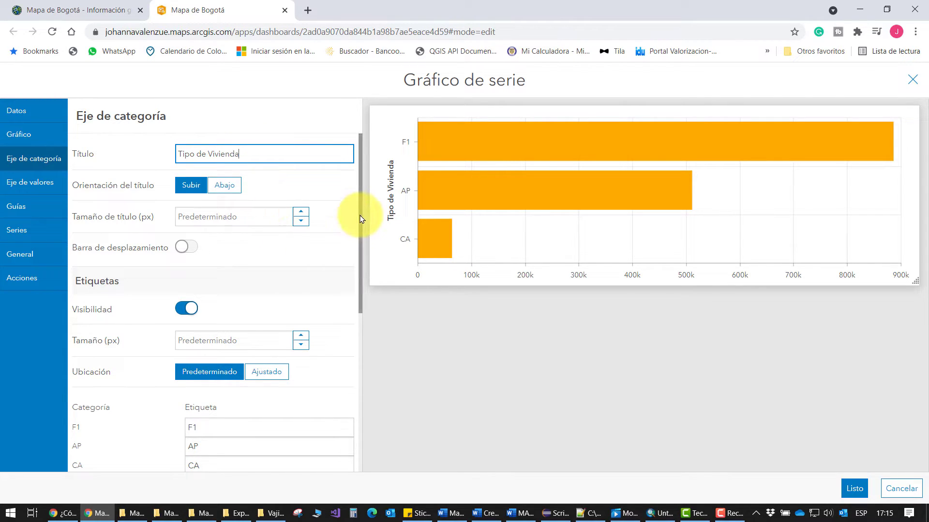
Relabel the F1 category as Casas and the AP category as Apartamentos on the category axis
drag(361, 218, 333, 303)
drag(209, 271, 165, 276)
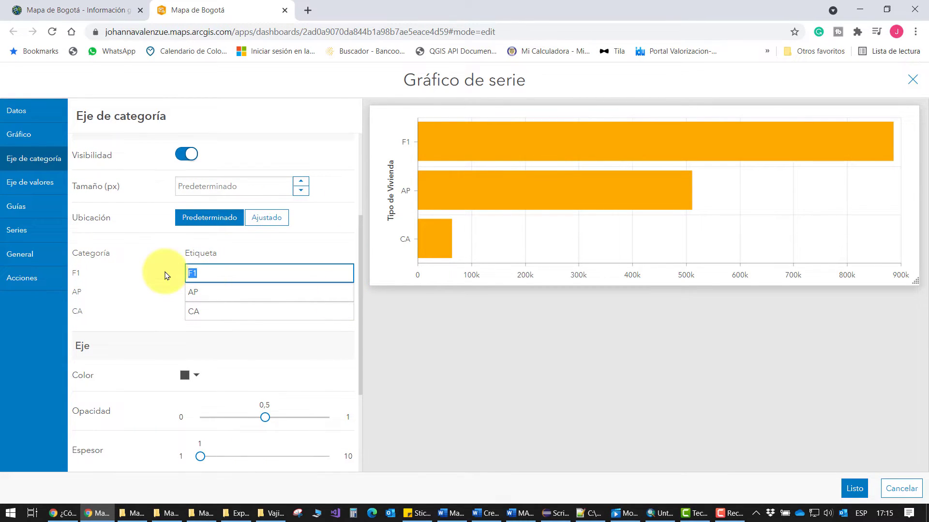
text(Apartamentos)
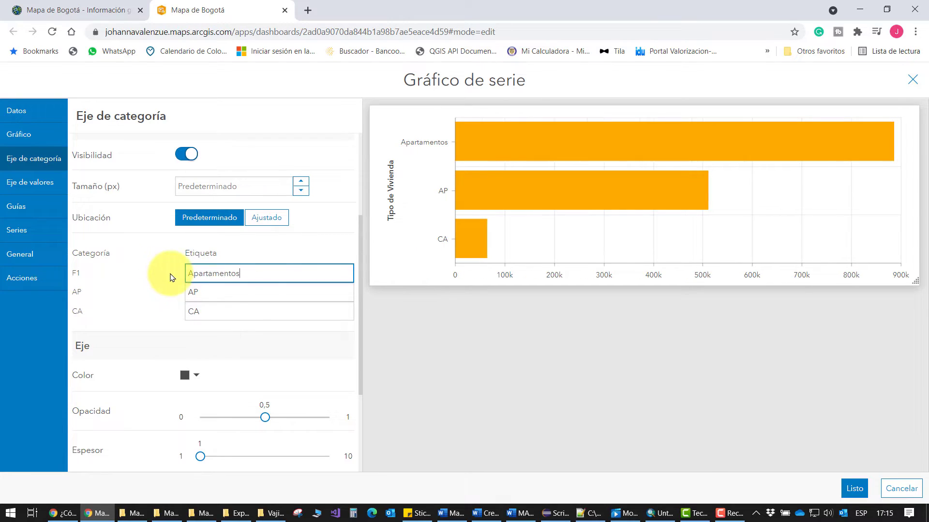
drag(240, 274, 164, 290)
text(CasasApartam)
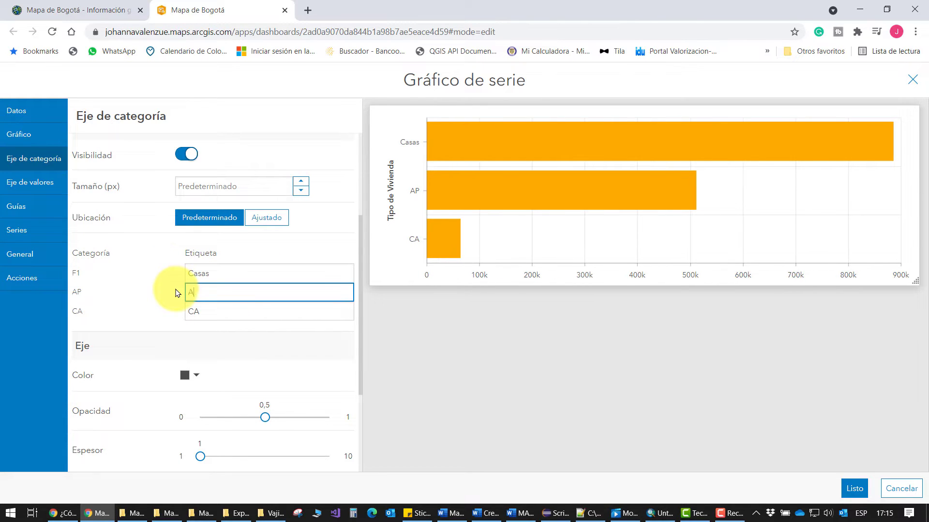